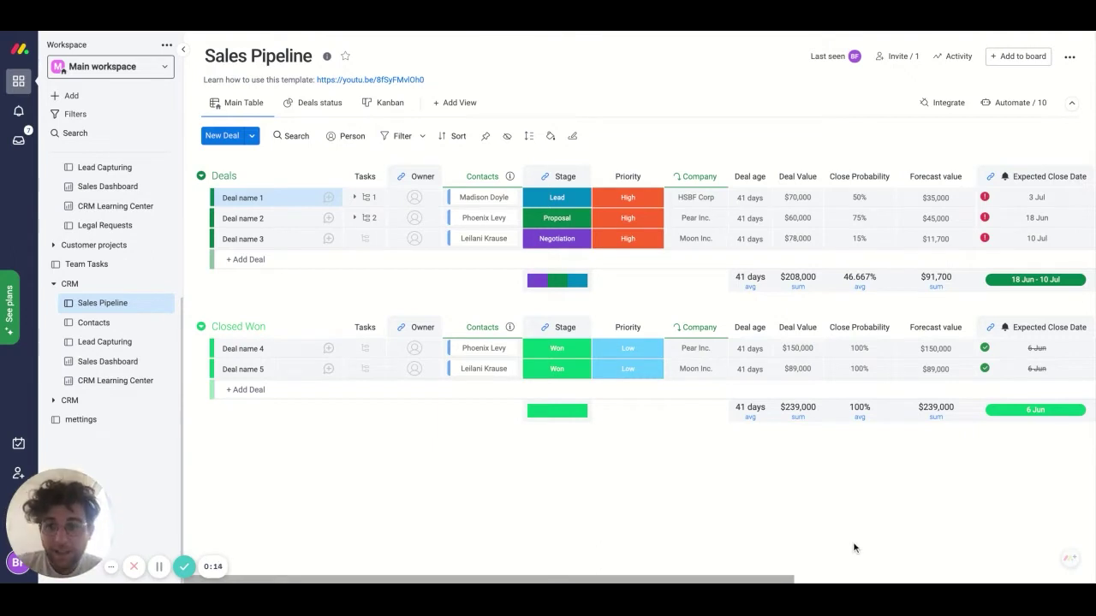
- From the sidebar's + Add menu, go to Choose from templates and open See More Templates
left_click(80, 97)
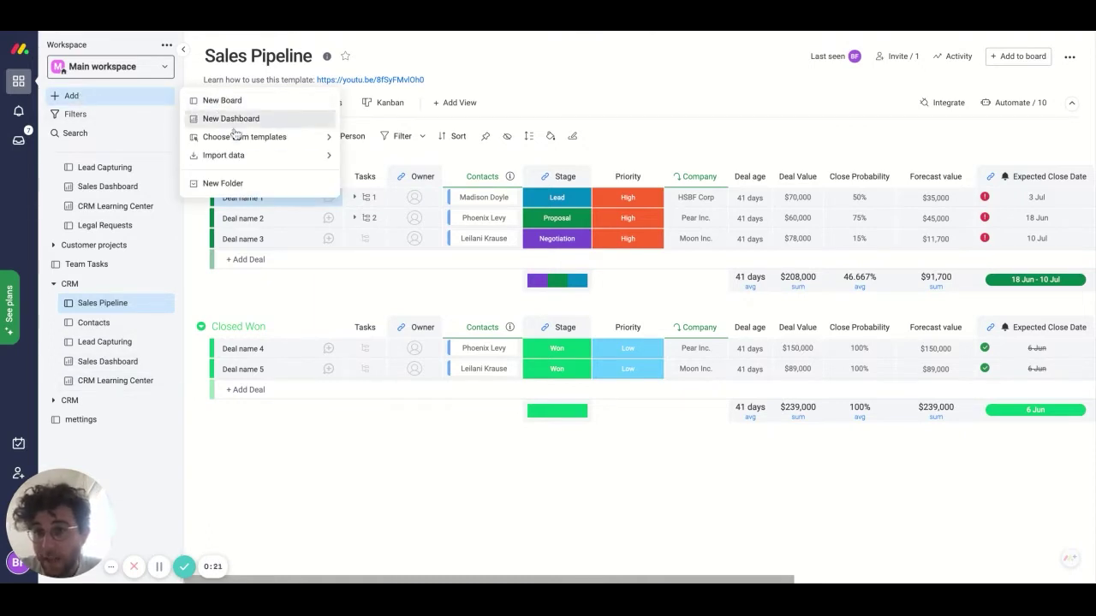
mouse_move(240, 141)
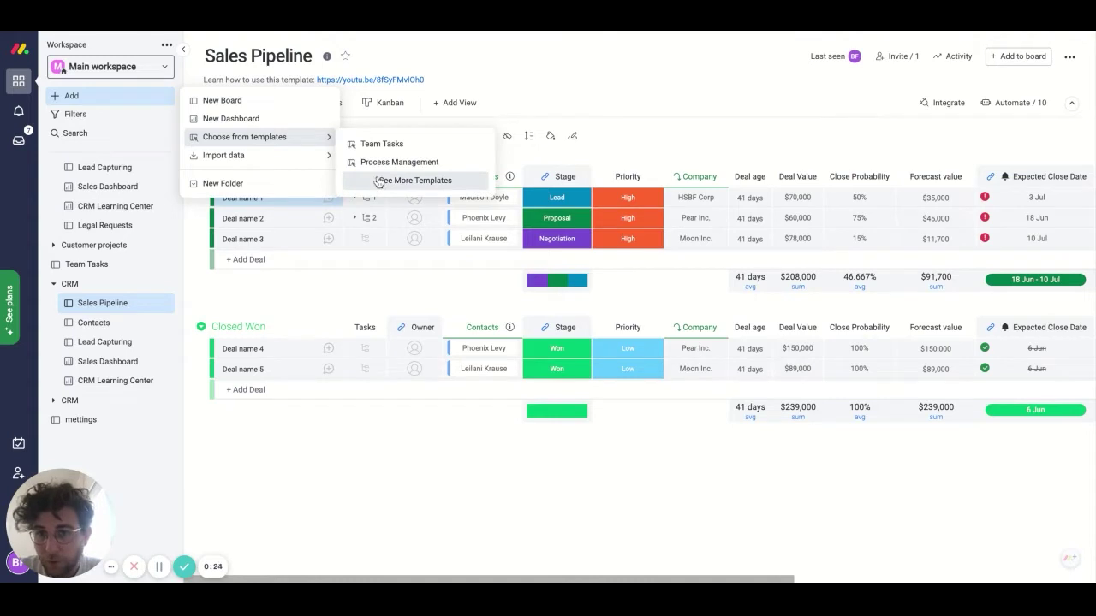
left_click(378, 181)
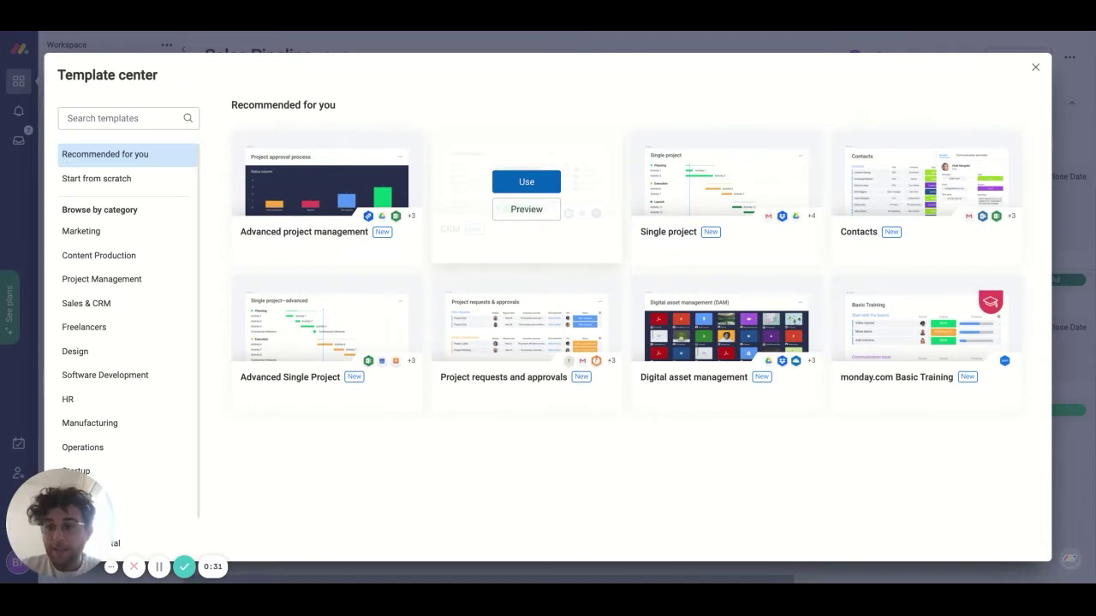
- Close the Template center, open Deal name 4's item card, and open its More views list
left_click(1036, 68)
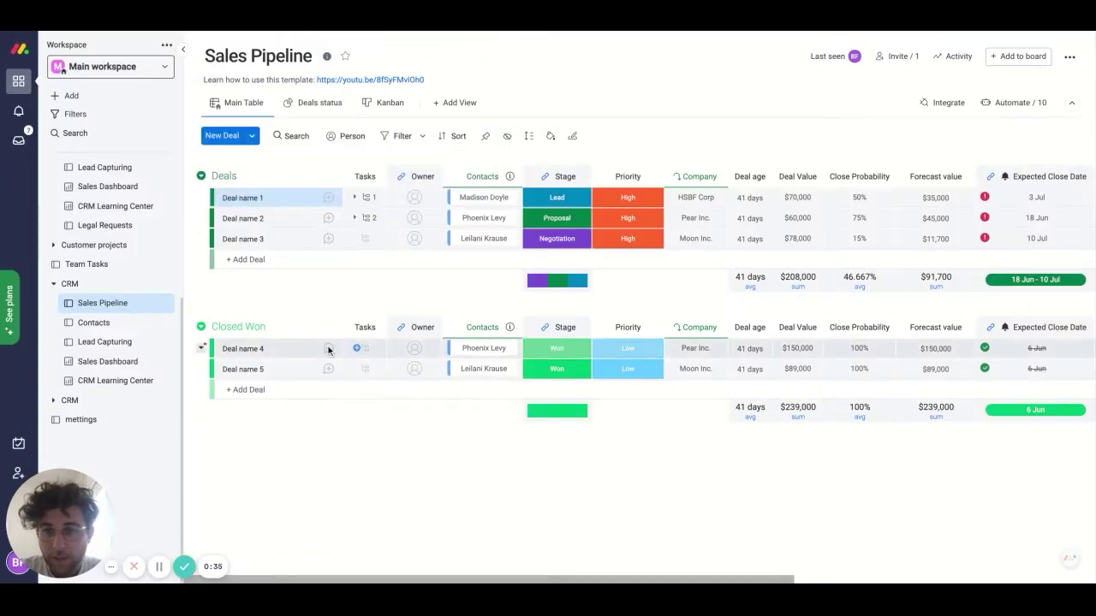
left_click(327, 348)
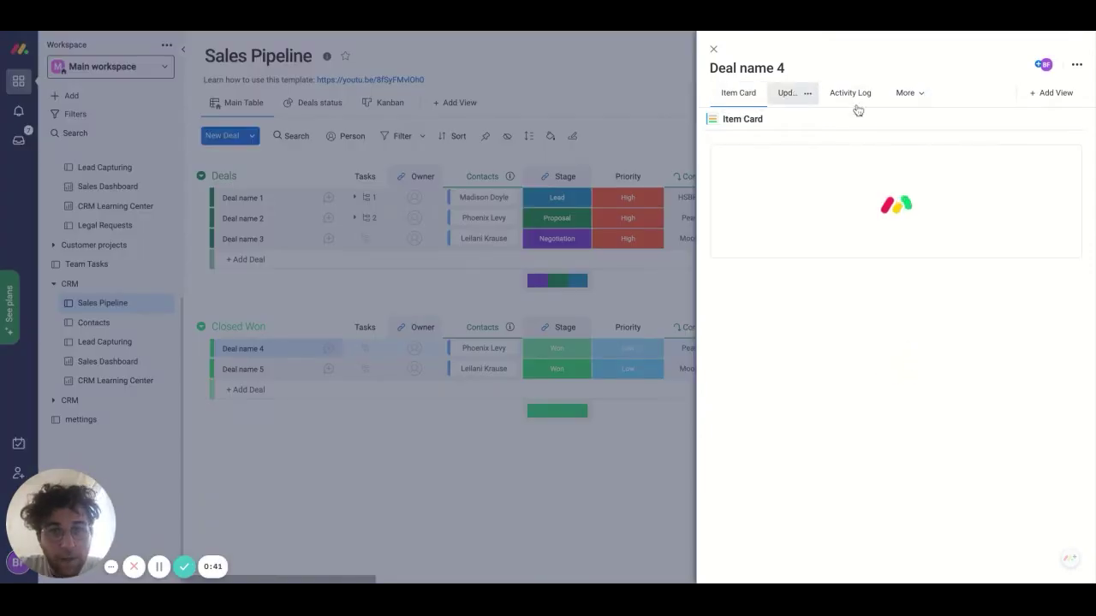
left_click(1053, 95)
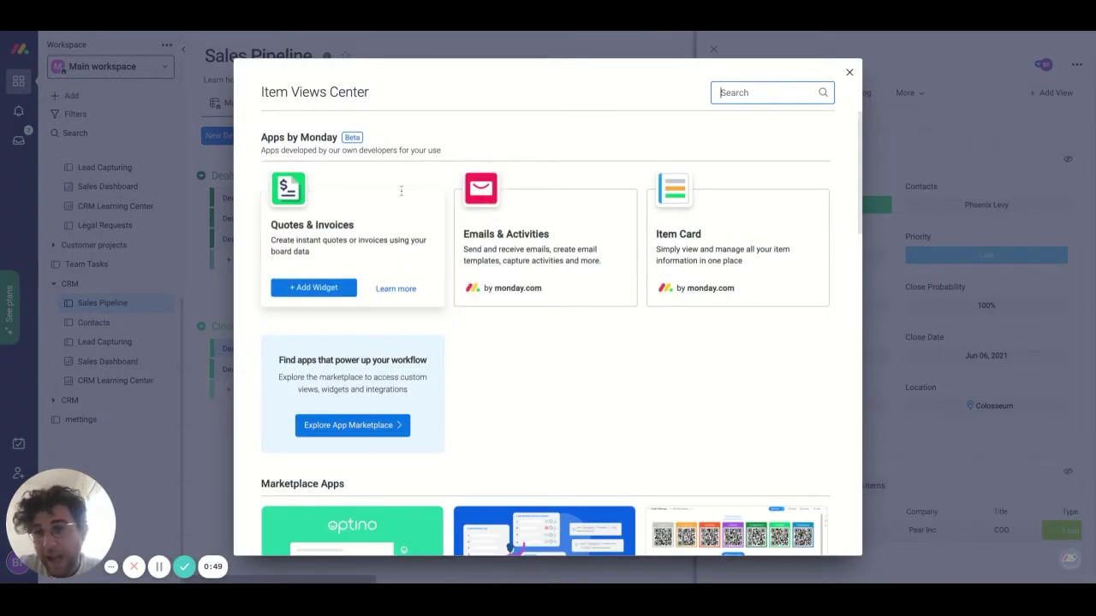
left_click(850, 73)
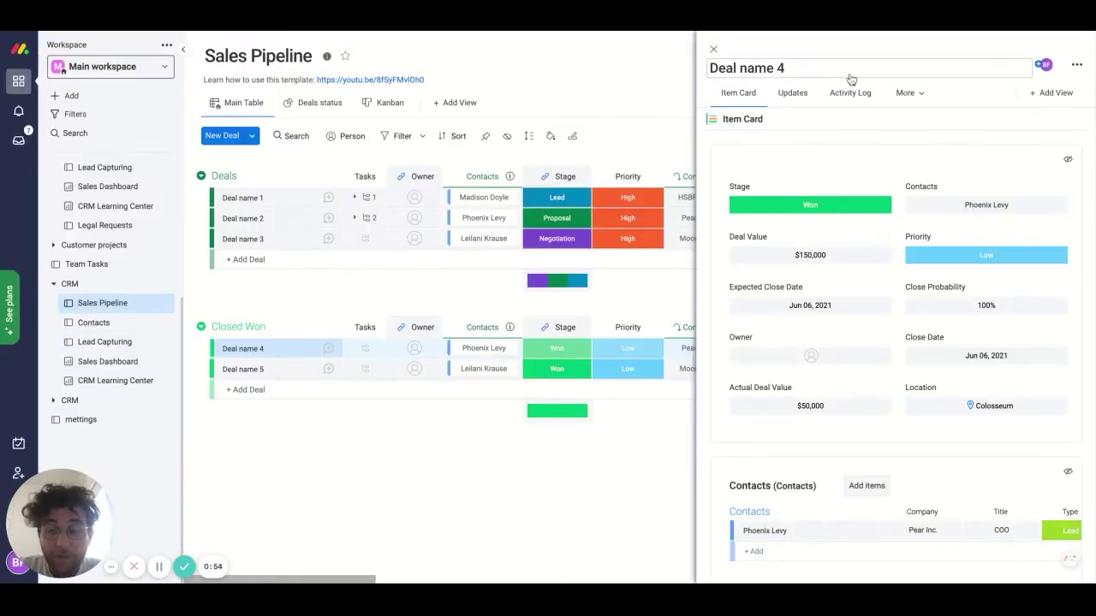
left_click(915, 94)
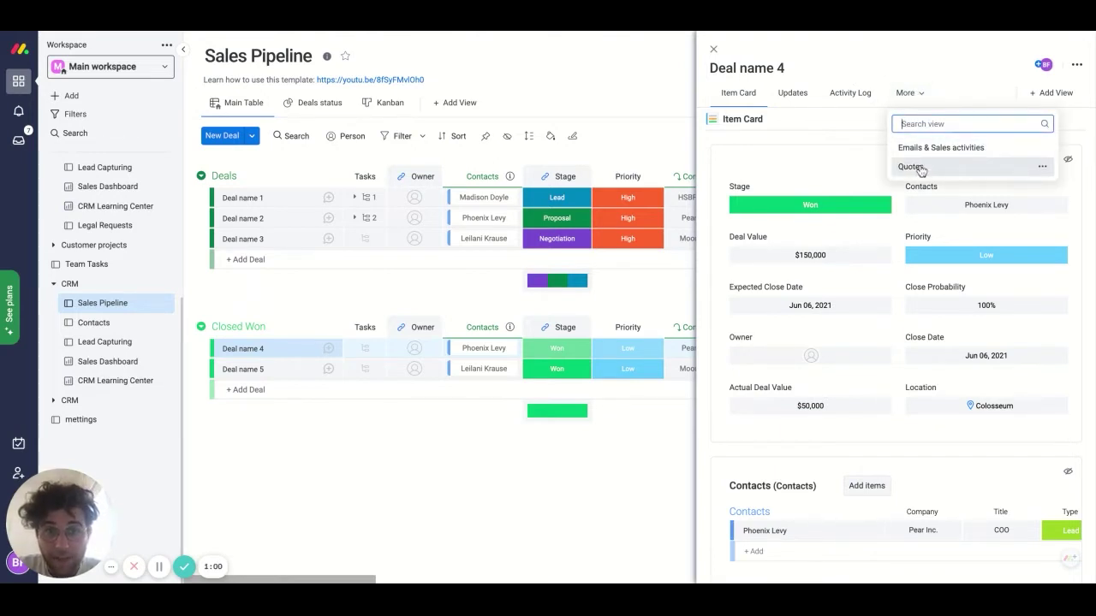
- Open the Quotes view for Deal name 4 and look over the quote form
left_click(913, 169)
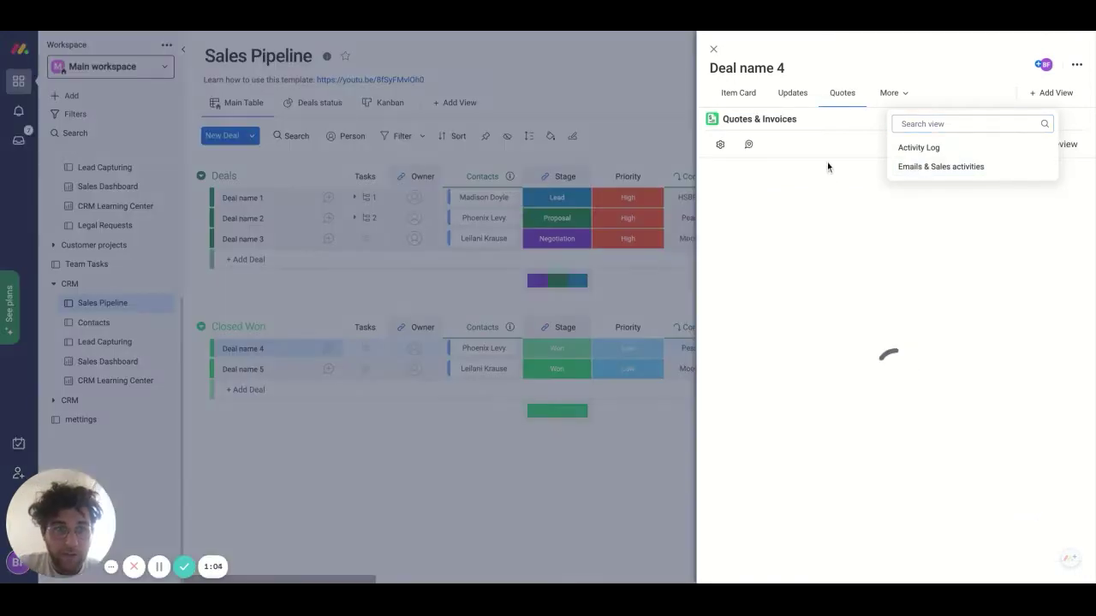
left_click(827, 161)
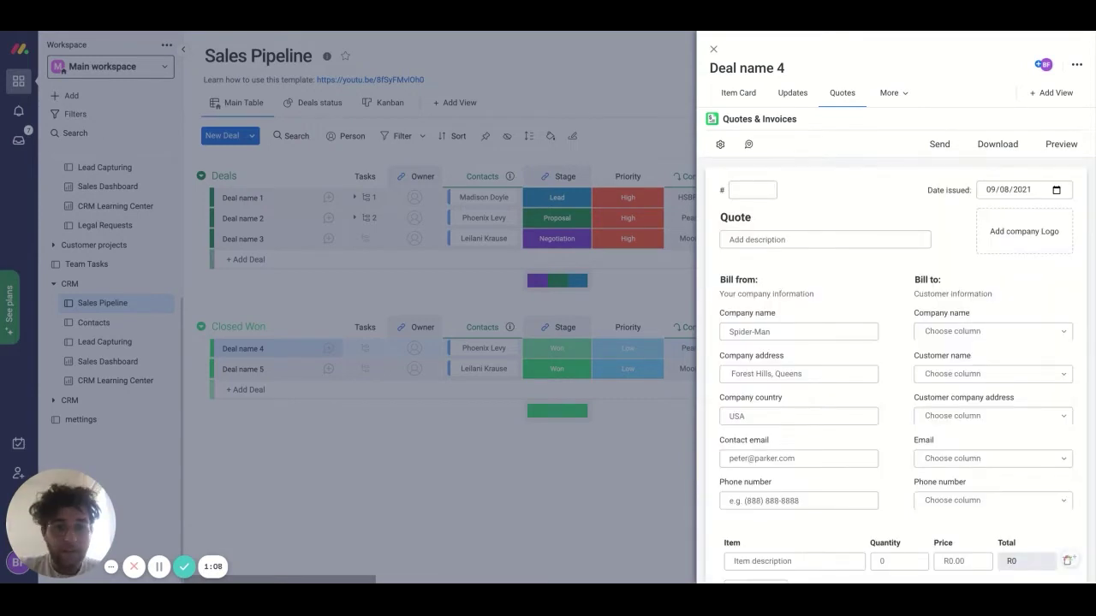
scroll(834, 198, "down", 2)
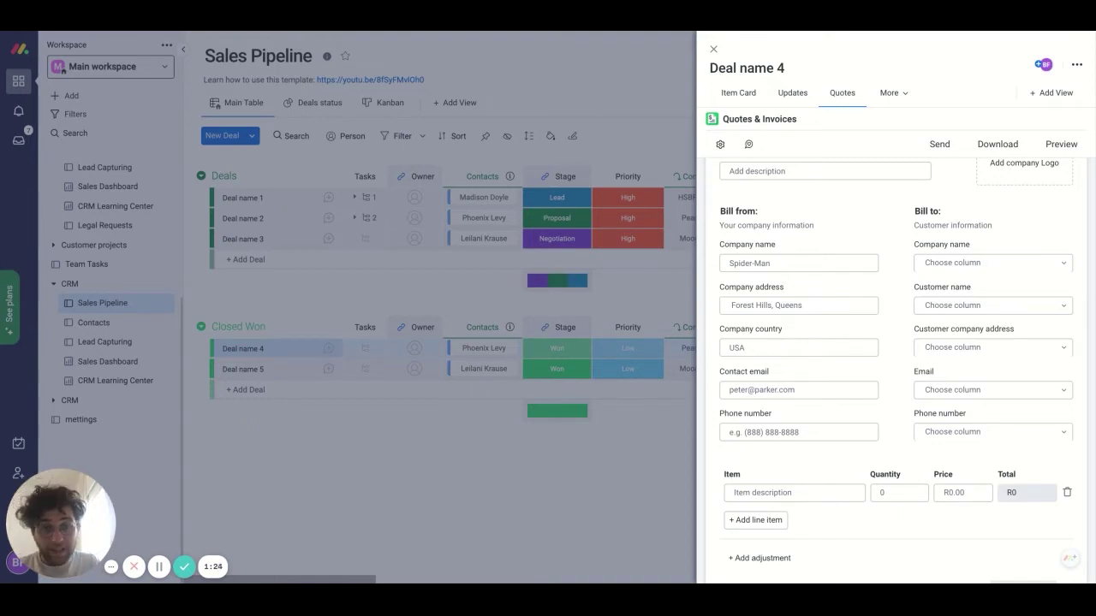
scroll(852, 270, "up", 2)
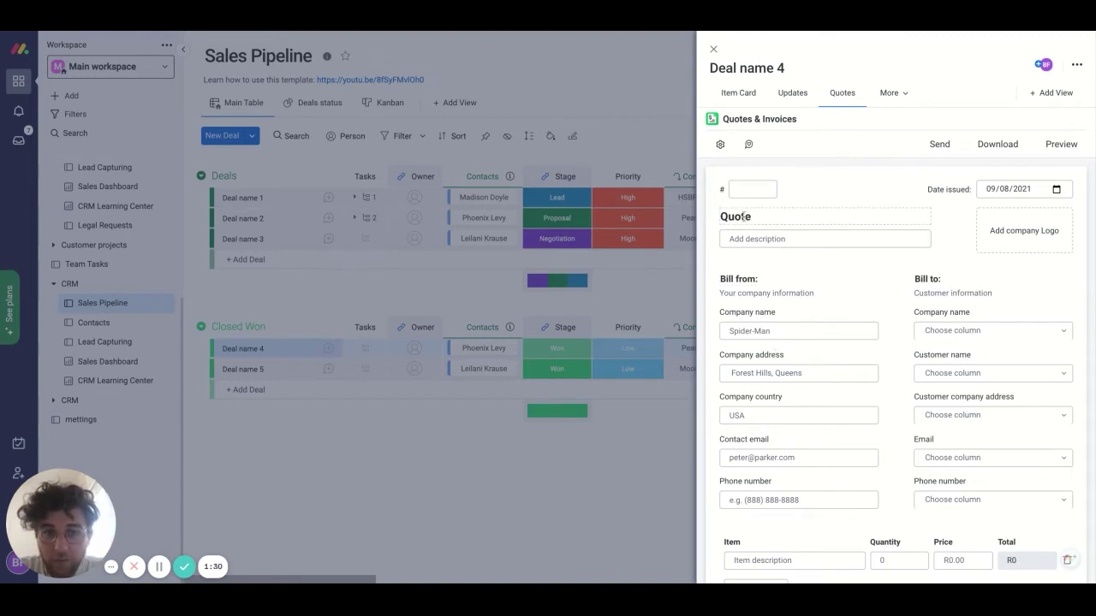
- Replace the document heading 'Quote' with 'Invoice'
left_click(745, 216)
type("In")
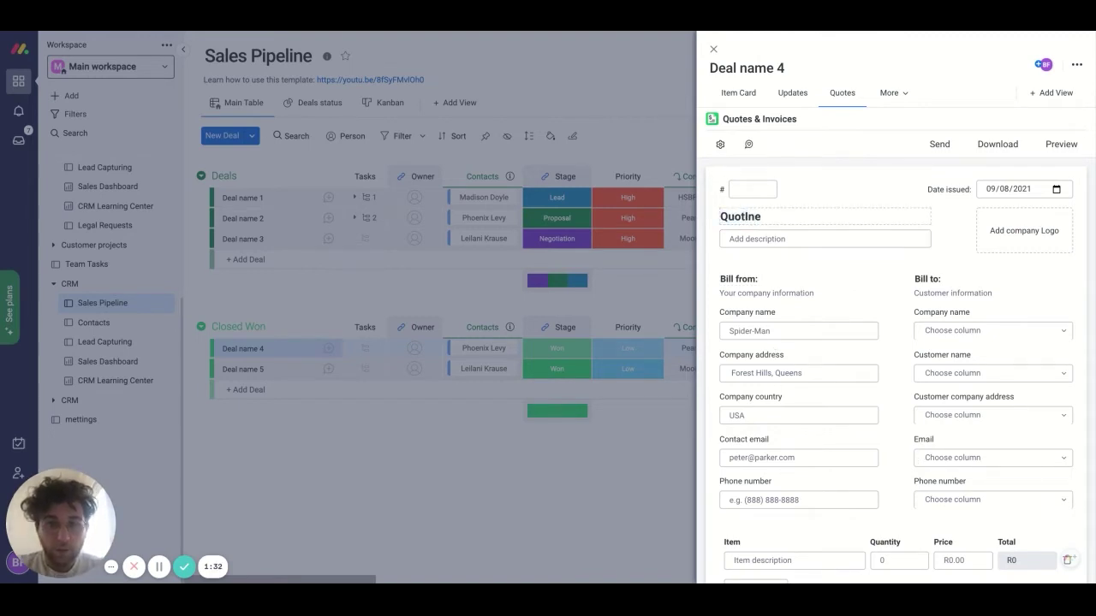
key("ctrl+a")
type("IUnv")
key("BackSpace")
key("BackSpace")
key("BackSpace")
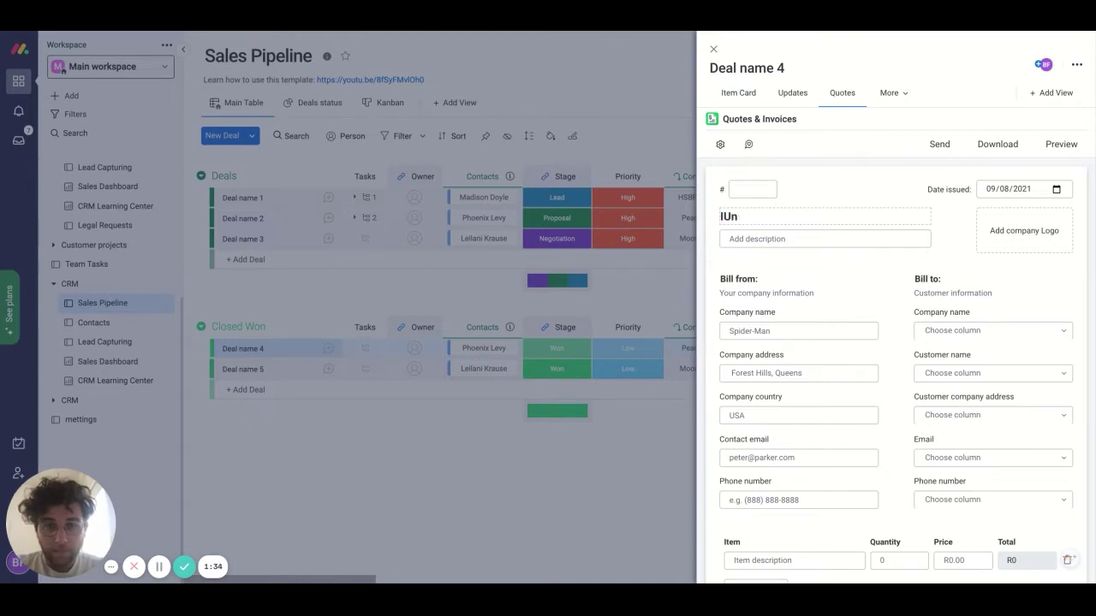
type("nvoice")
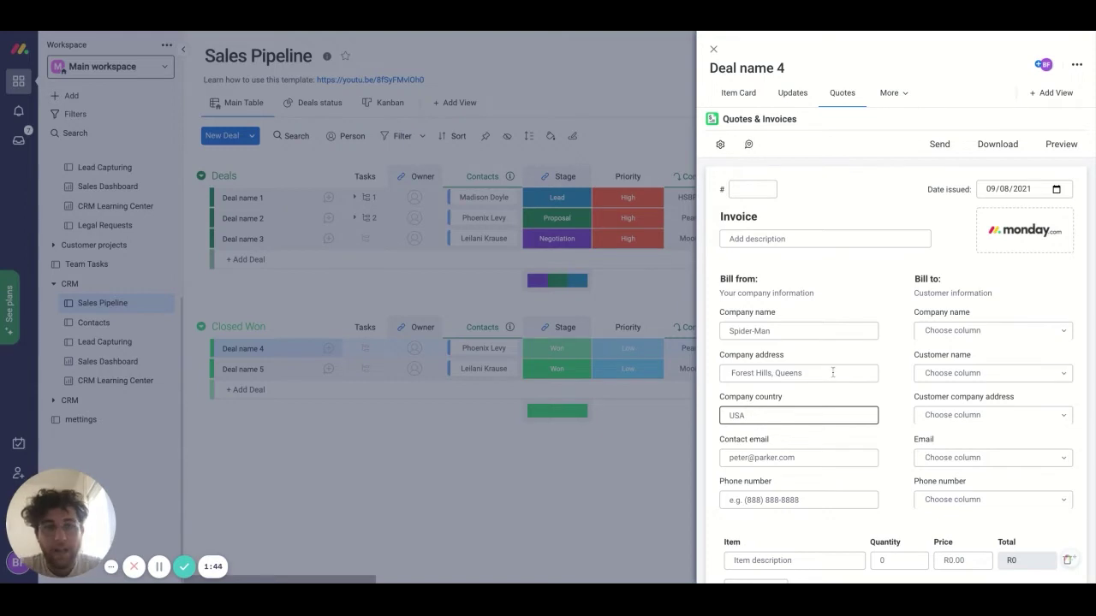
- Enter invoice number 23456432, then go to the Bill from/Bill to headings and the sender company name
left_click(746, 190)
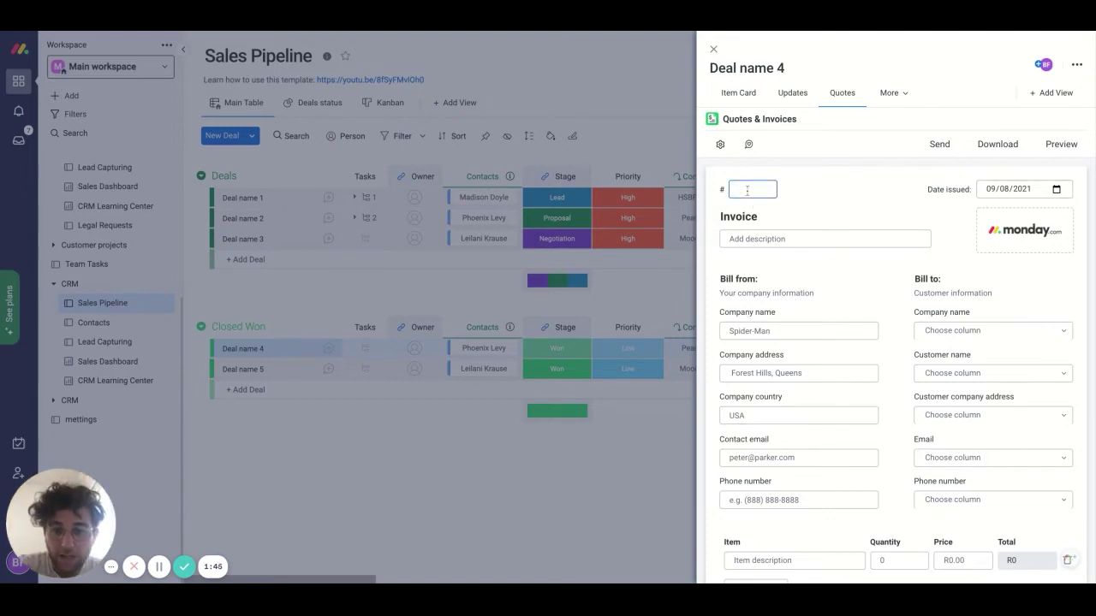
type("23456432")
left_click(795, 281)
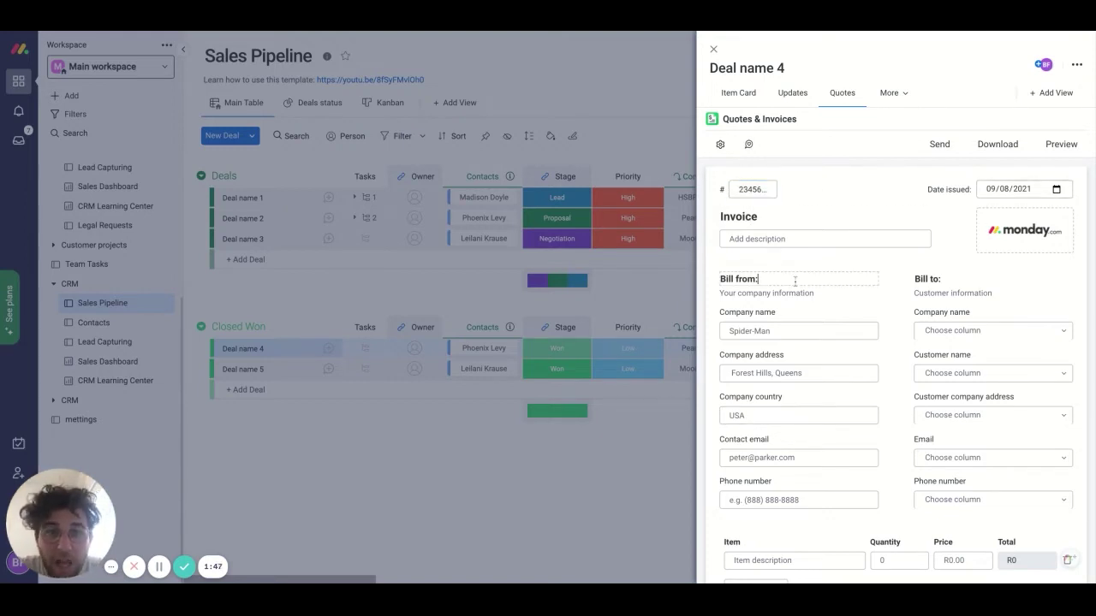
double_click(728, 280)
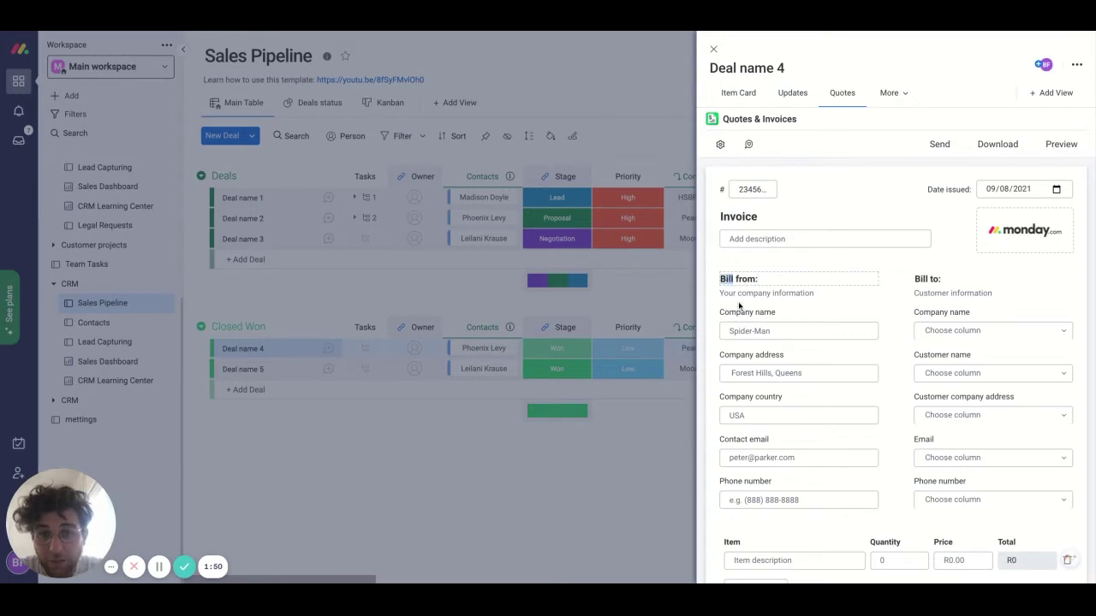
left_click(935, 280)
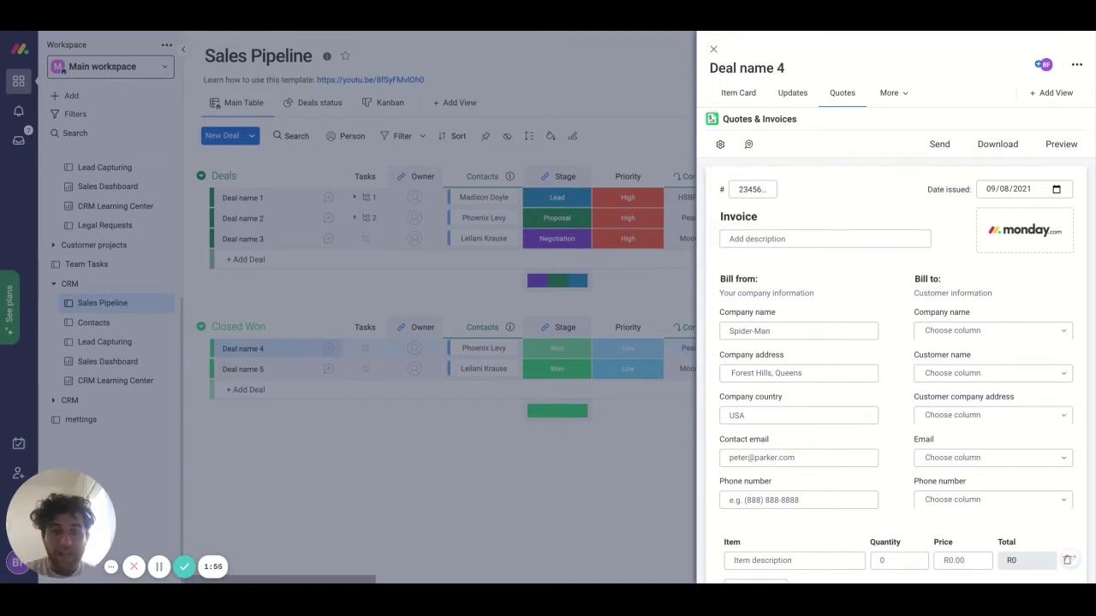
scroll(897, 368, "down", 1)
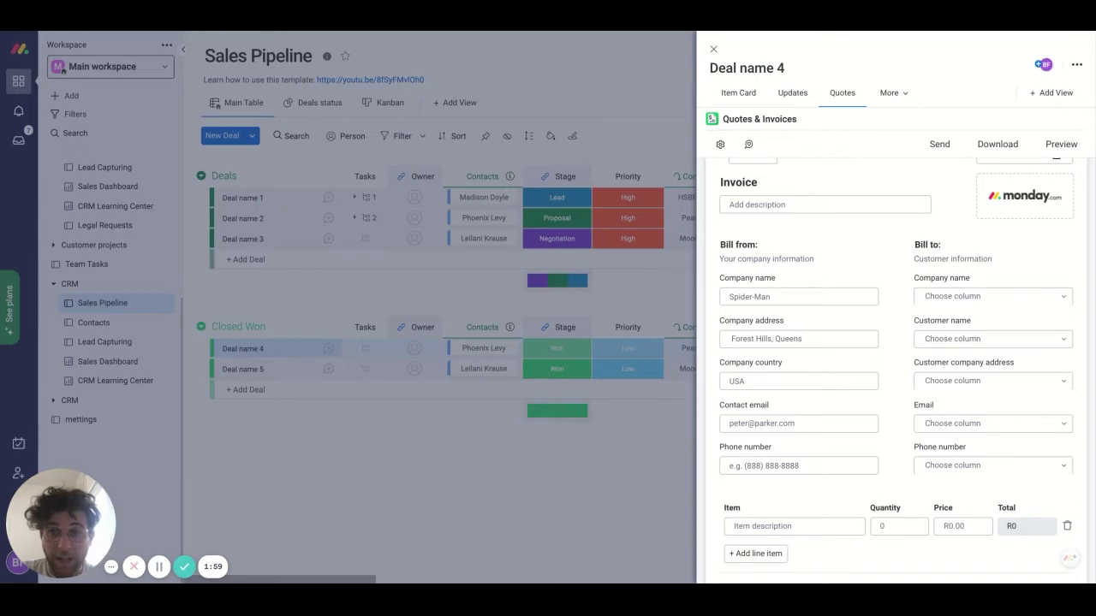
left_click(769, 298)
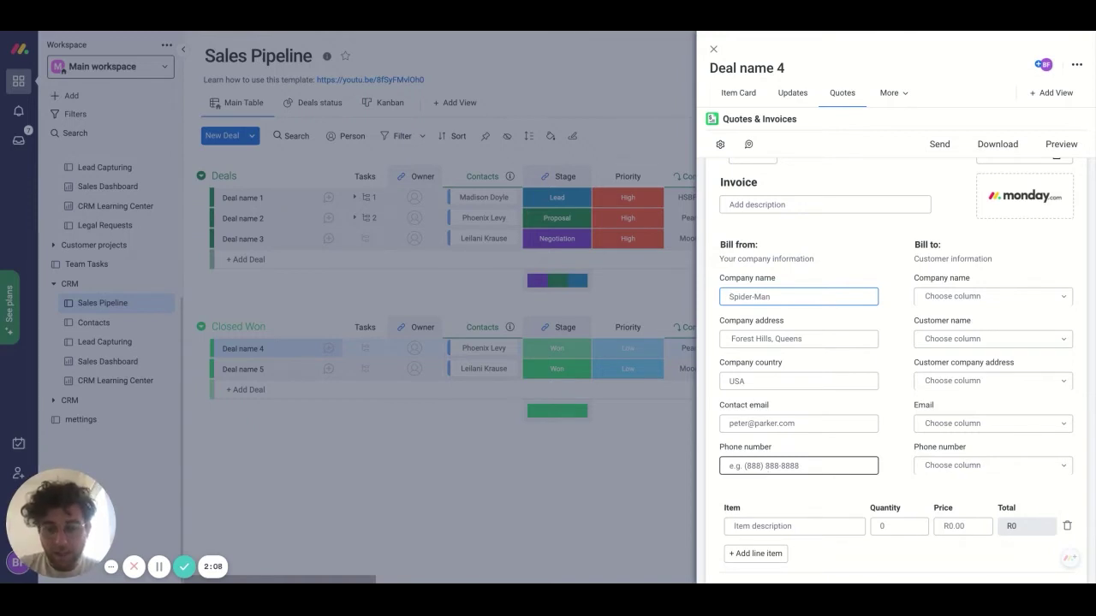
- Set the sender company to monday.com, enter the street address, and set country to USA
key("ctrl+a")
type("monday.com")
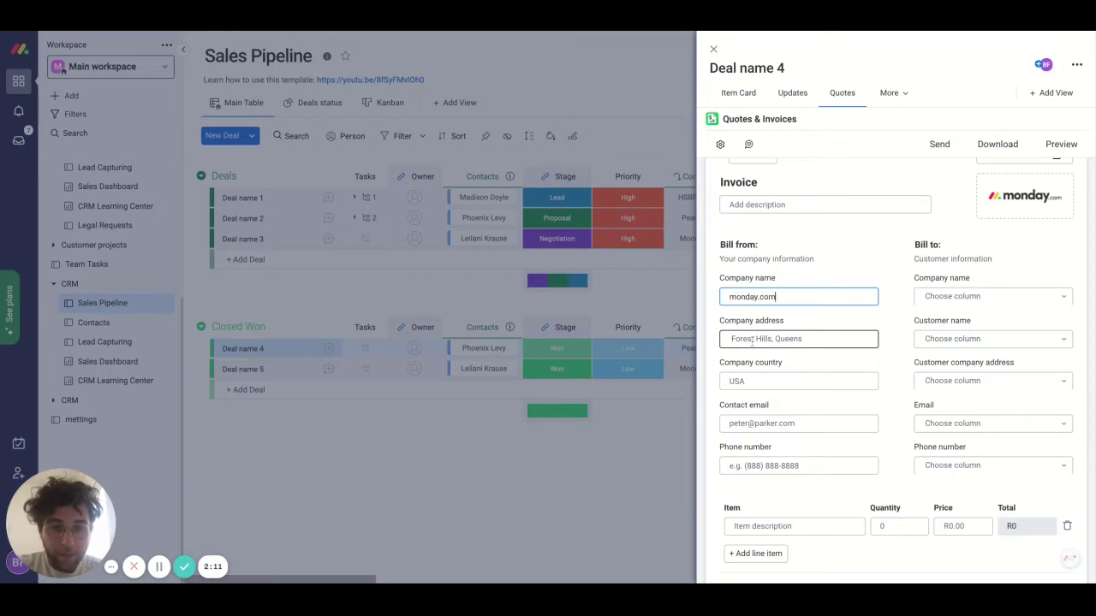
left_click(751, 341)
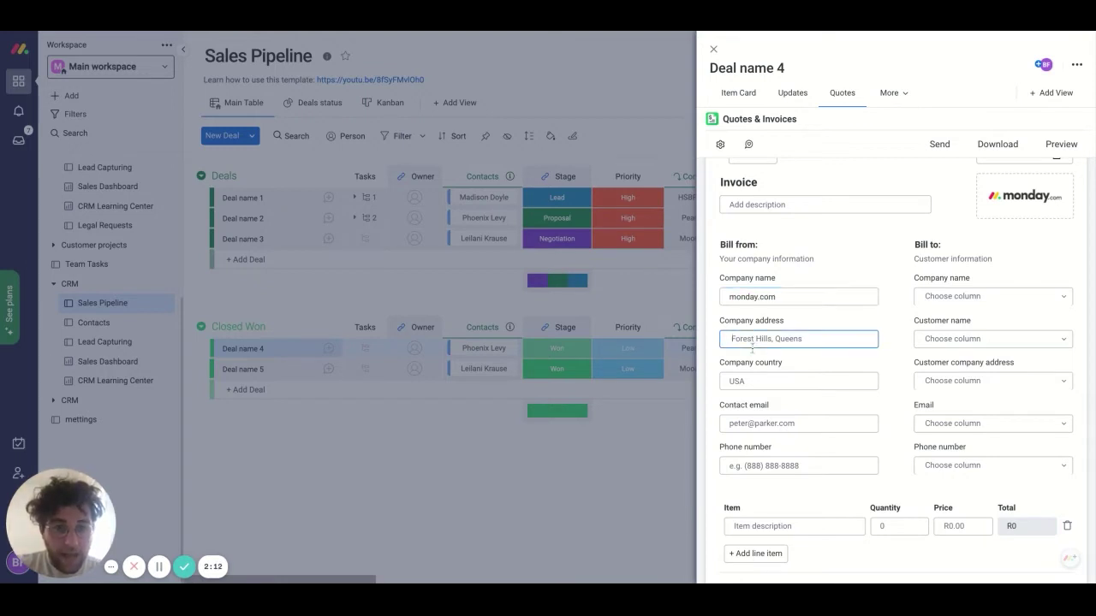
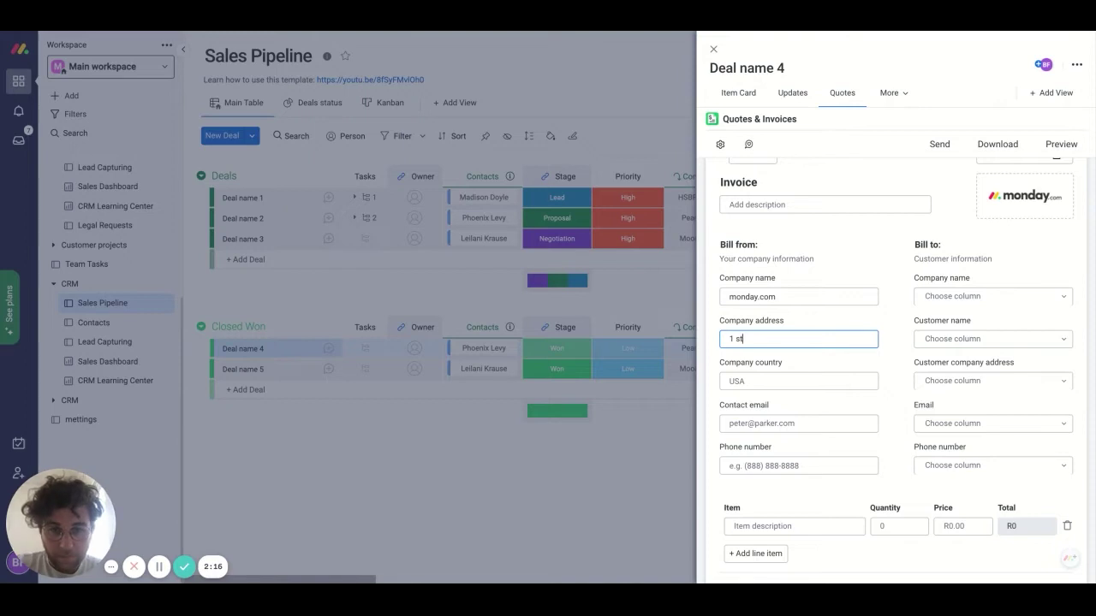
left_click(772, 381)
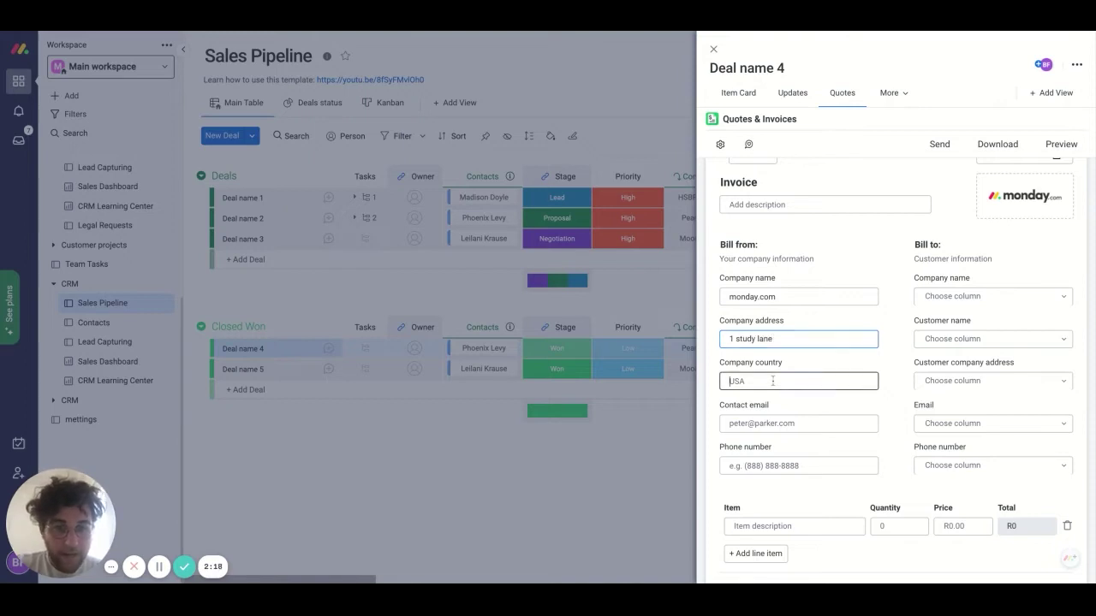
type("USA")
- Enter the sender's contact email, fixing the typo, and skip past the Phone number field
left_click(805, 426)
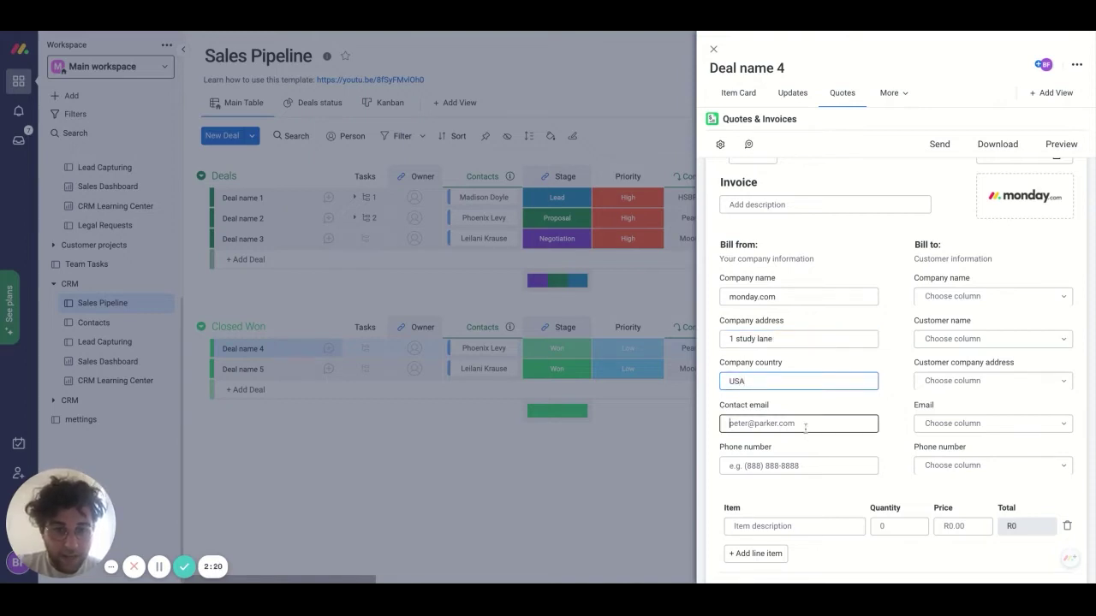
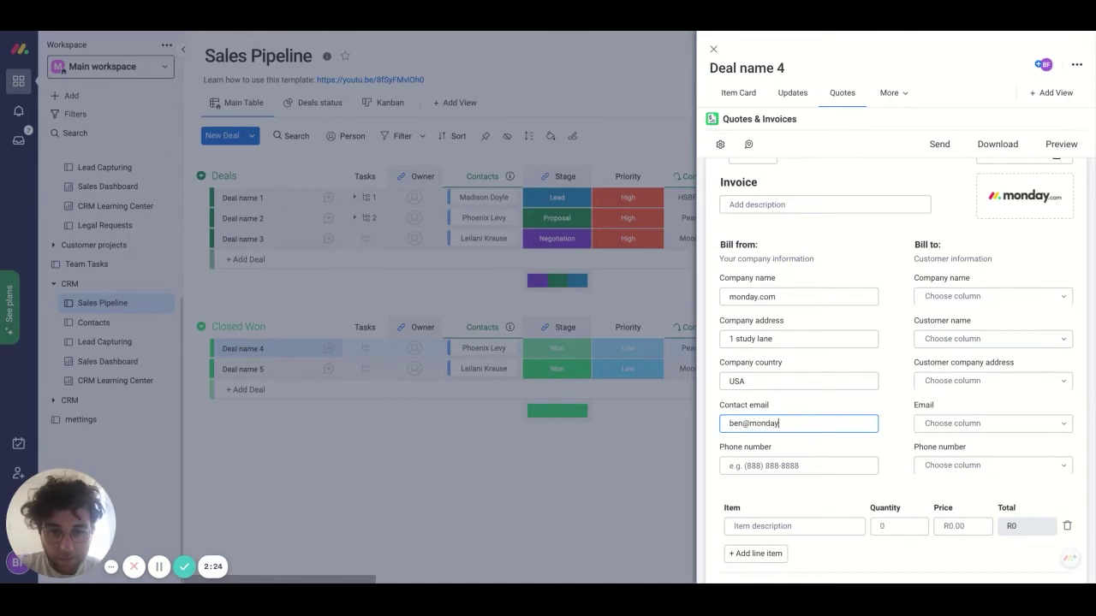
left_click(806, 487)
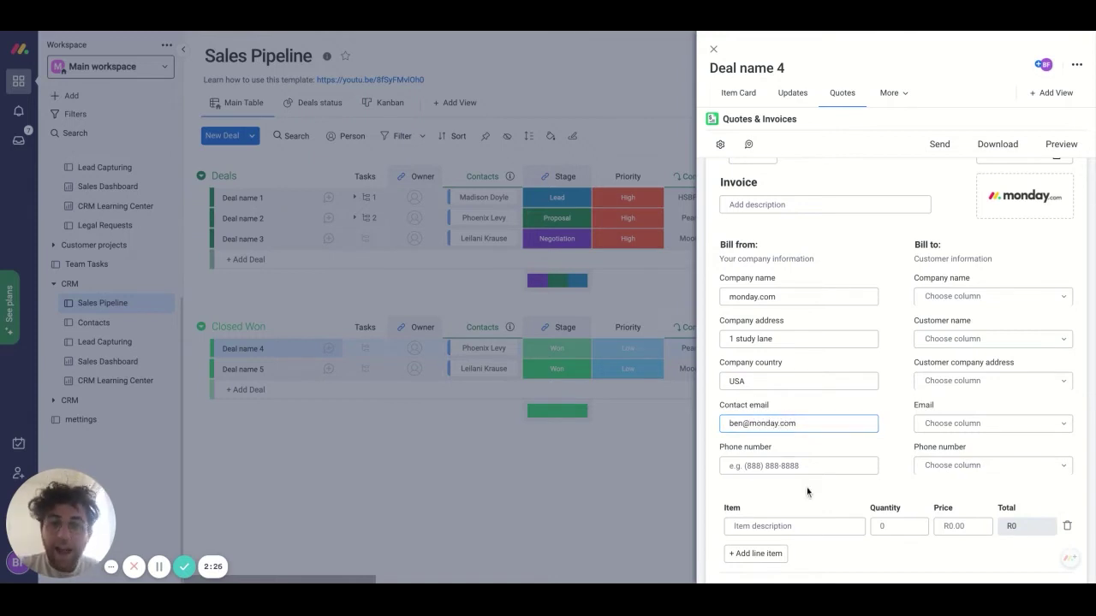
key("Tab")
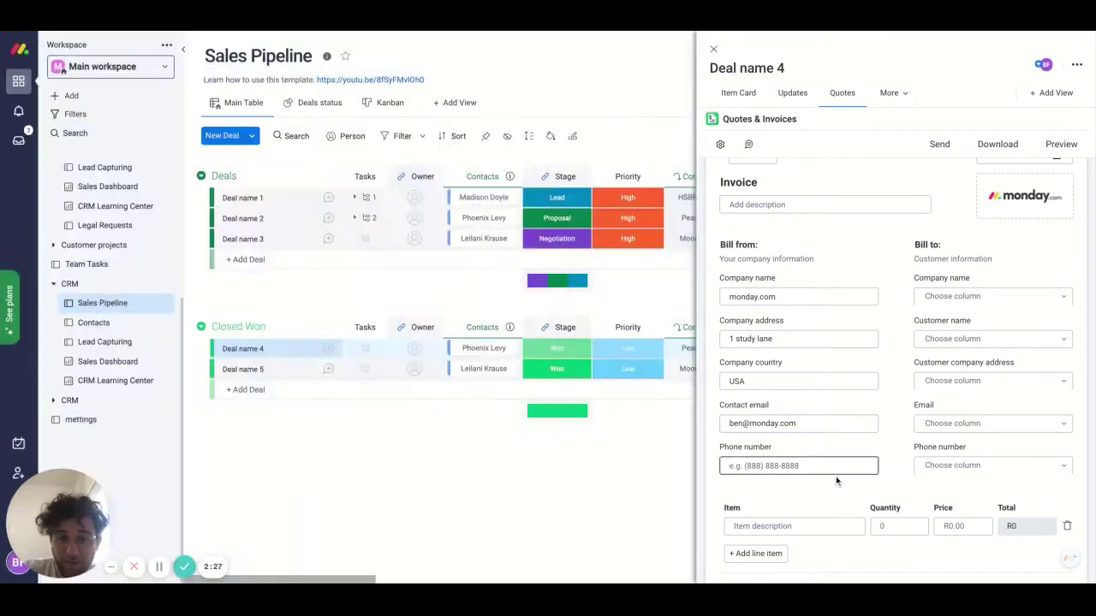
key("Tab")
left_click(840, 446)
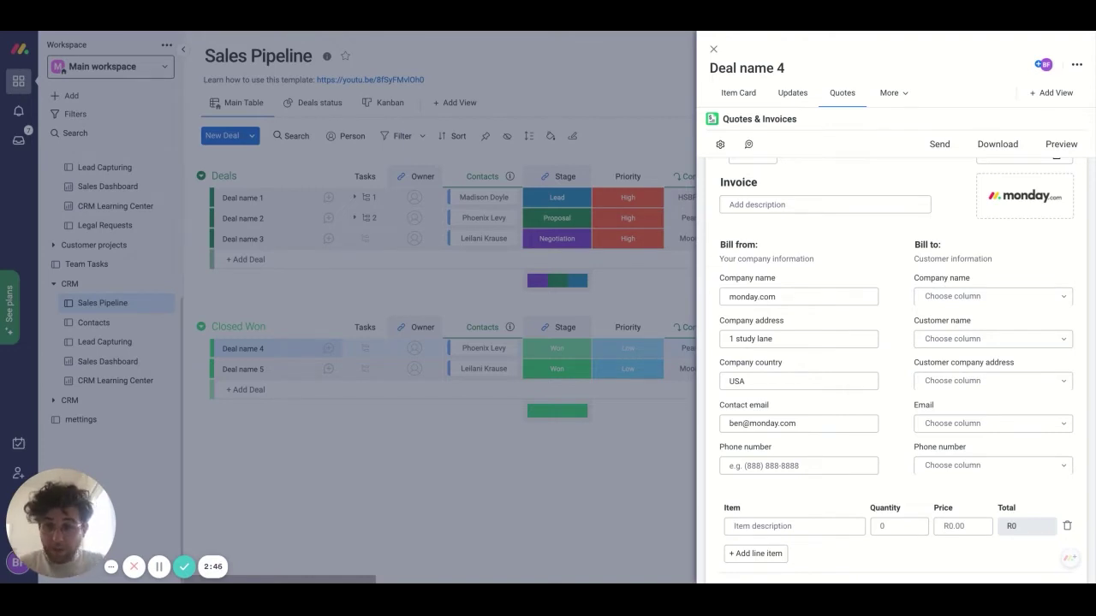
left_click(951, 299)
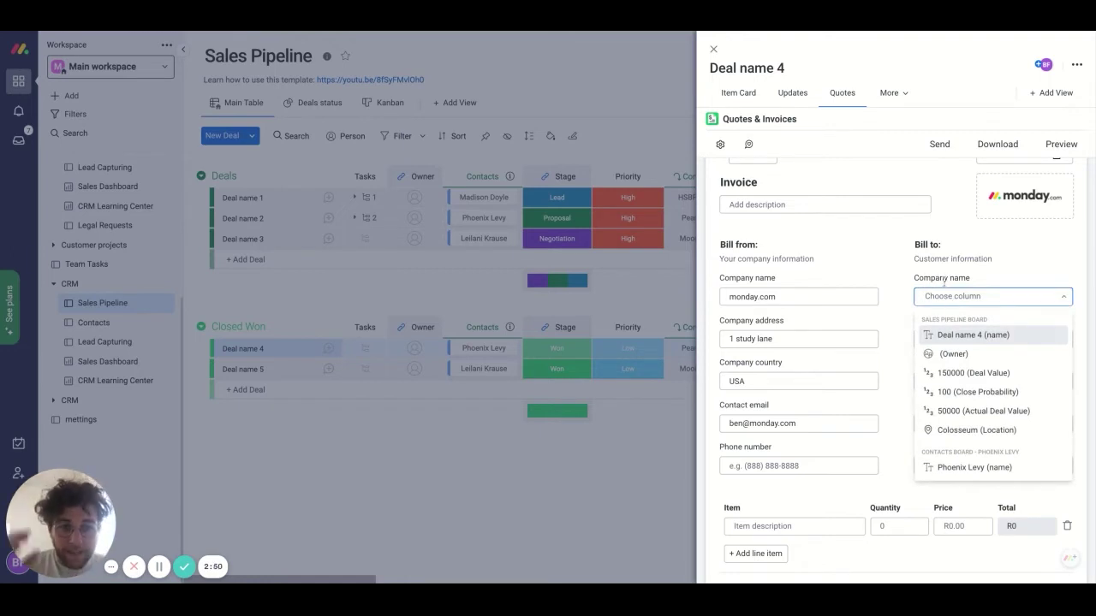
scroll(980, 402, "down", 1)
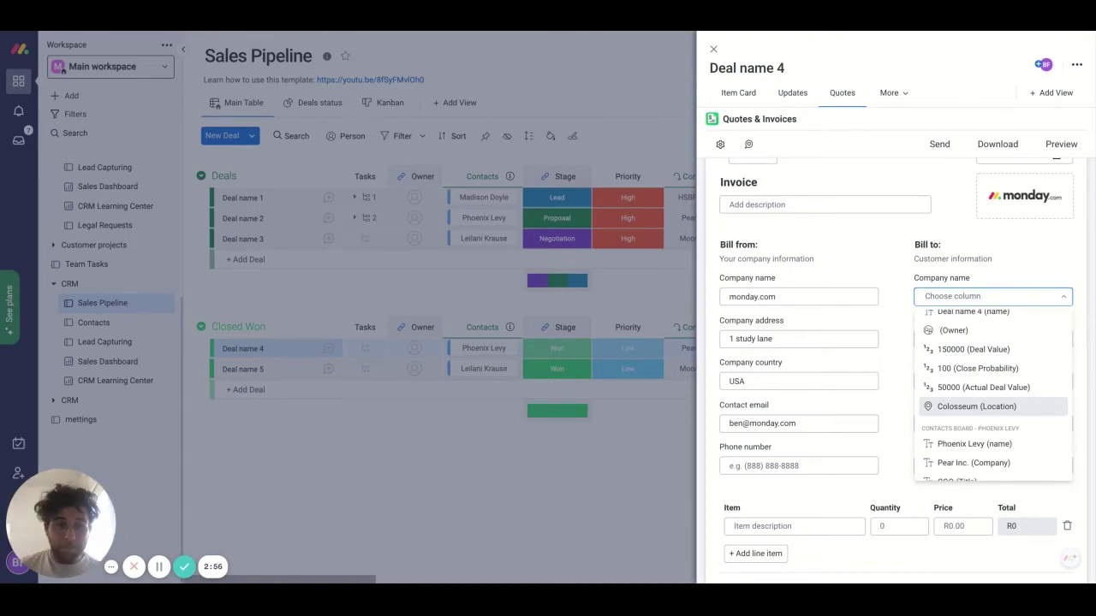
scroll(985, 411, "up", 1)
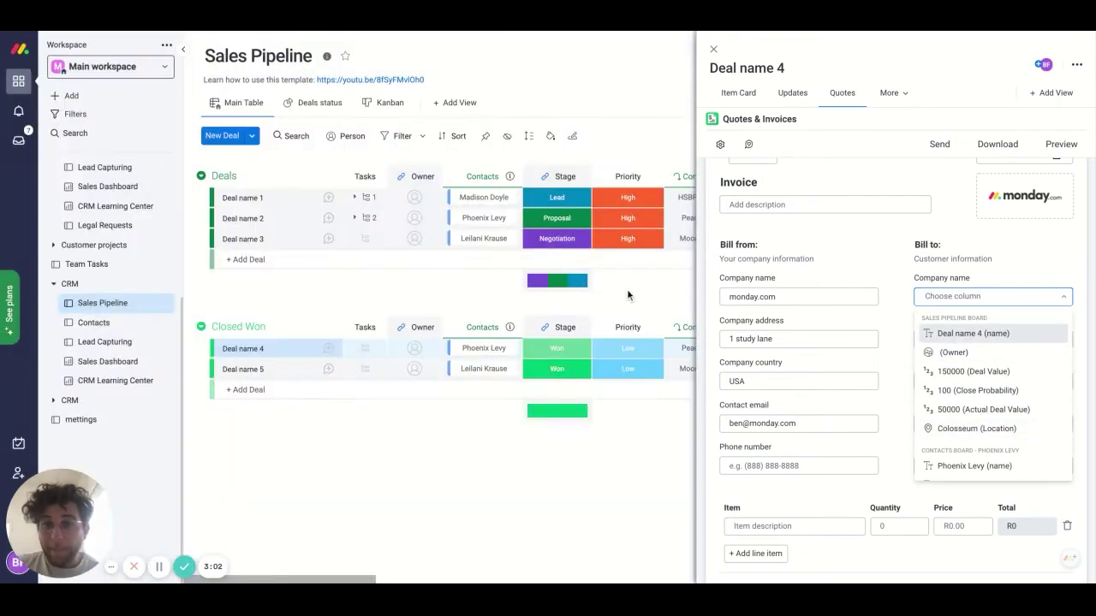
scroll(435, 295, "right", 5)
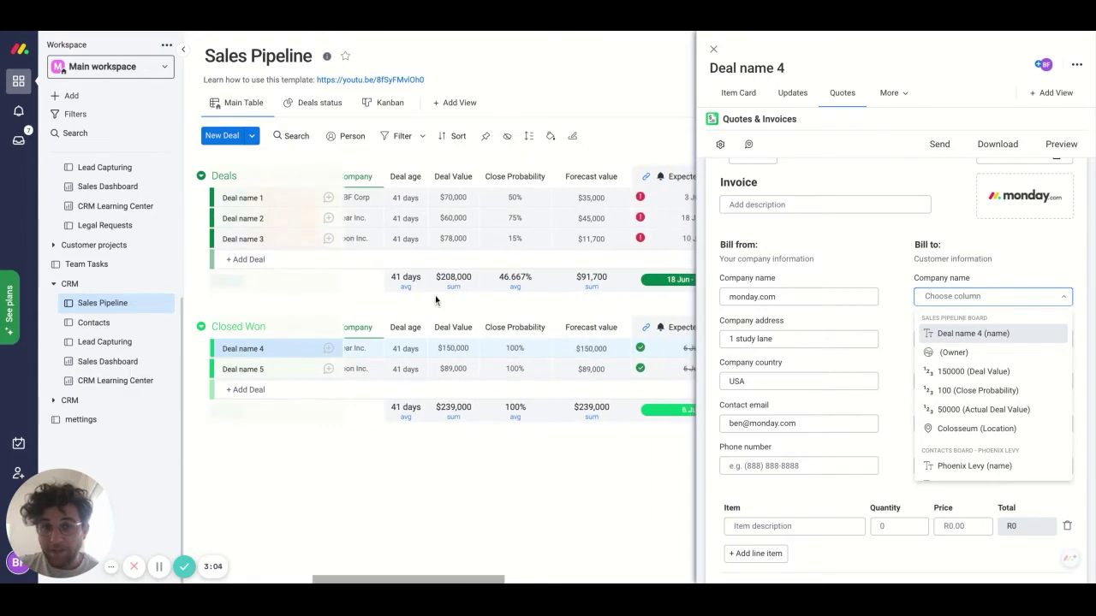
scroll(435, 296, "right", 3)
scroll(435, 296, "left", 10)
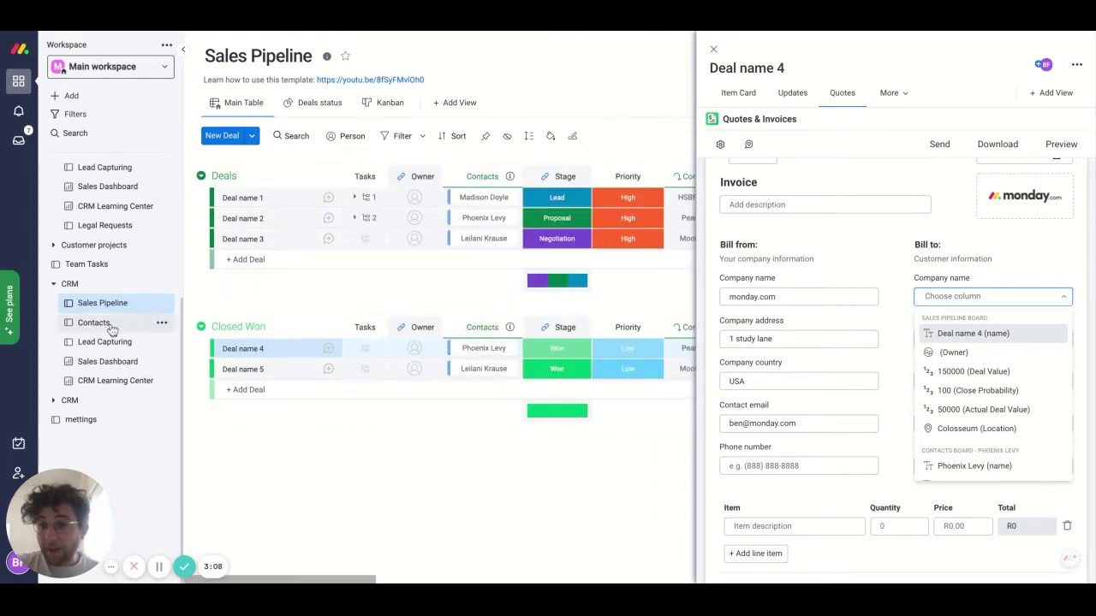
left_click(480, 202)
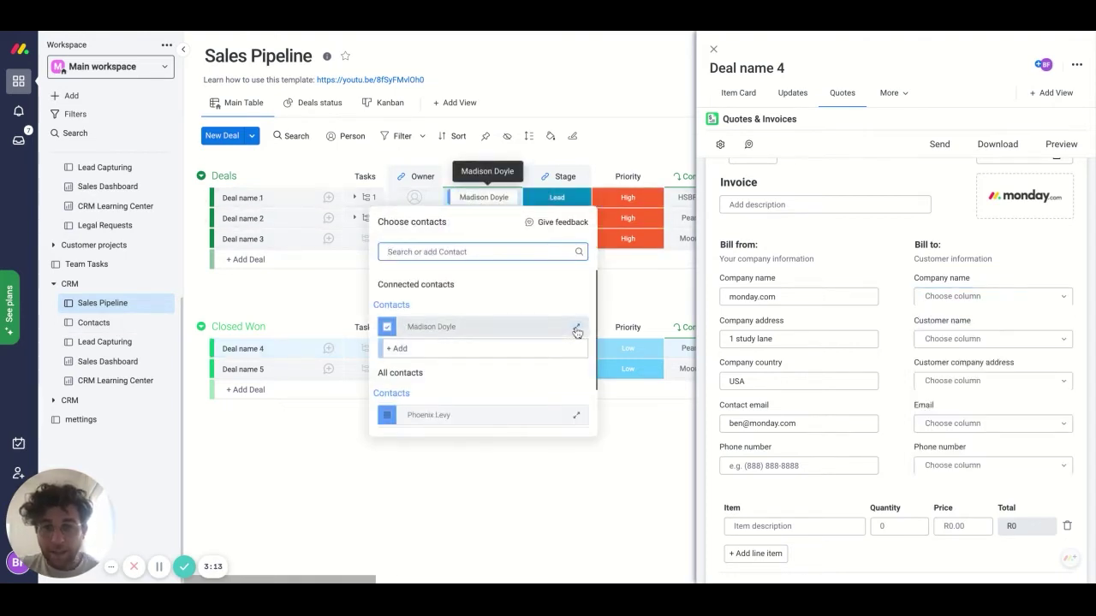
left_click(576, 328)
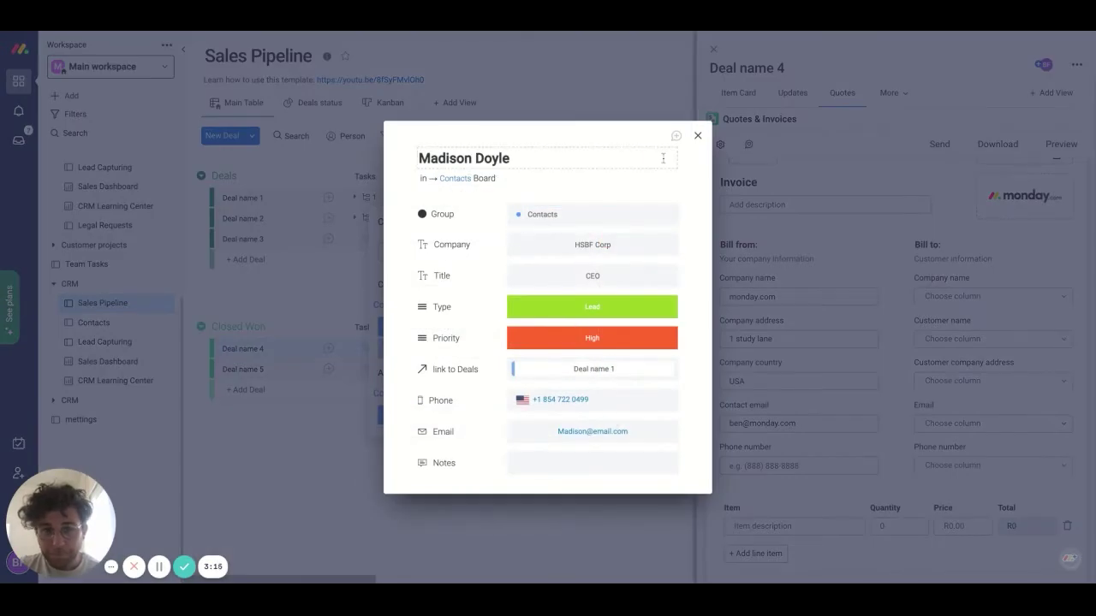
left_click(698, 135)
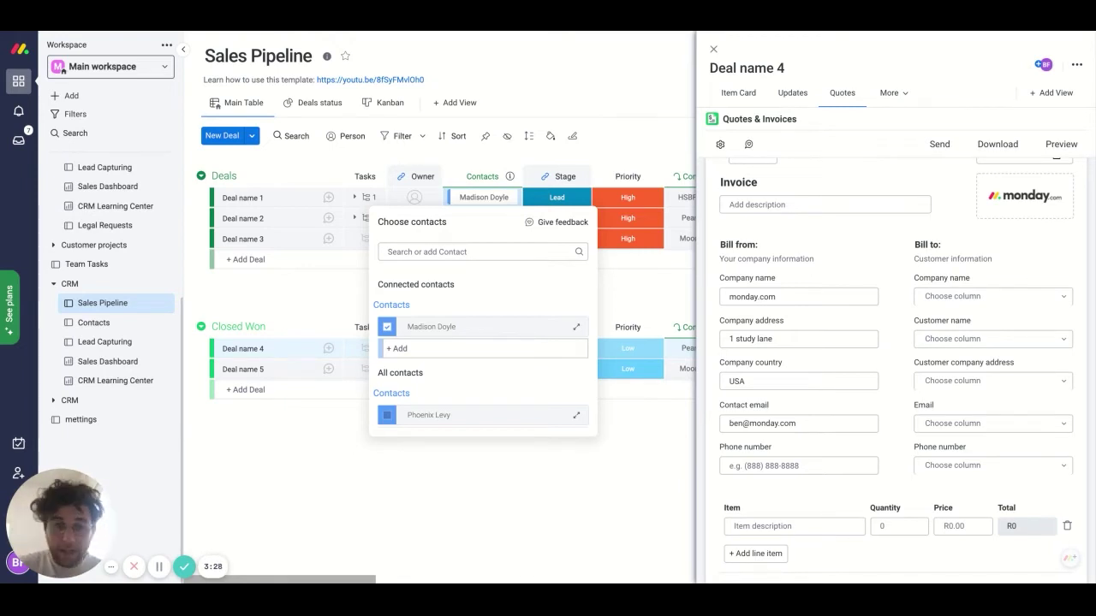
left_click(968, 283)
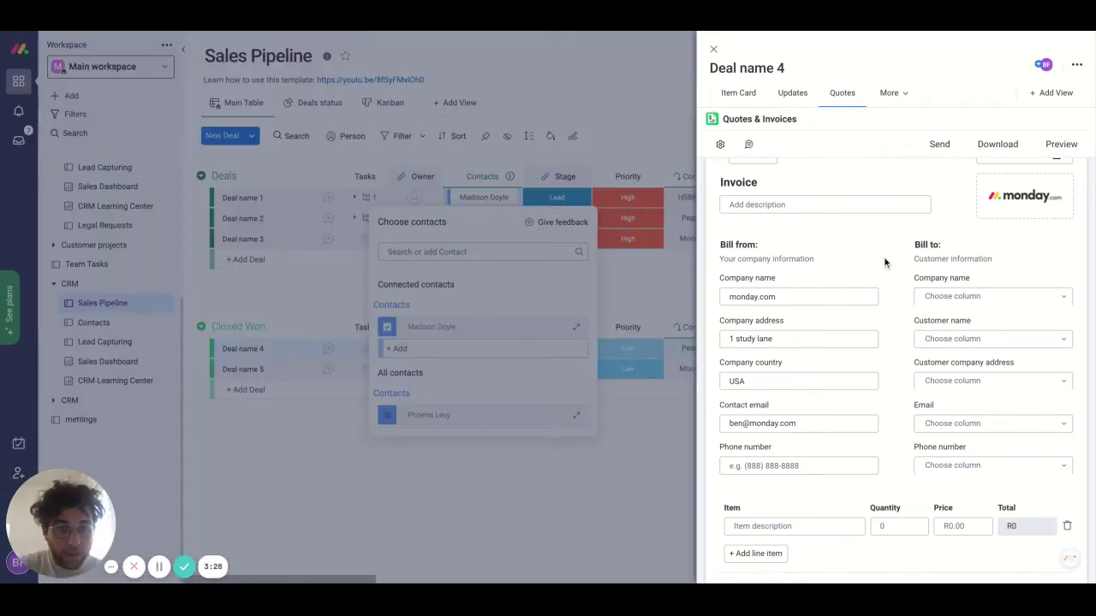
- Map Bill to company name to the Pear Inc. column and customer name to the contact's name column
left_click(928, 298)
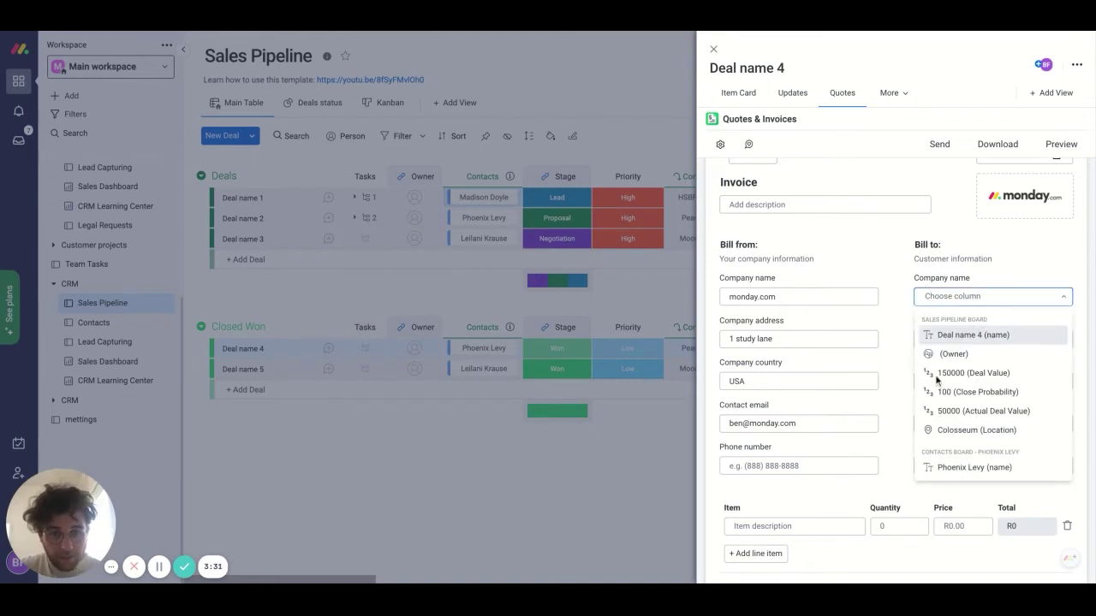
scroll(935, 383, "down", 3)
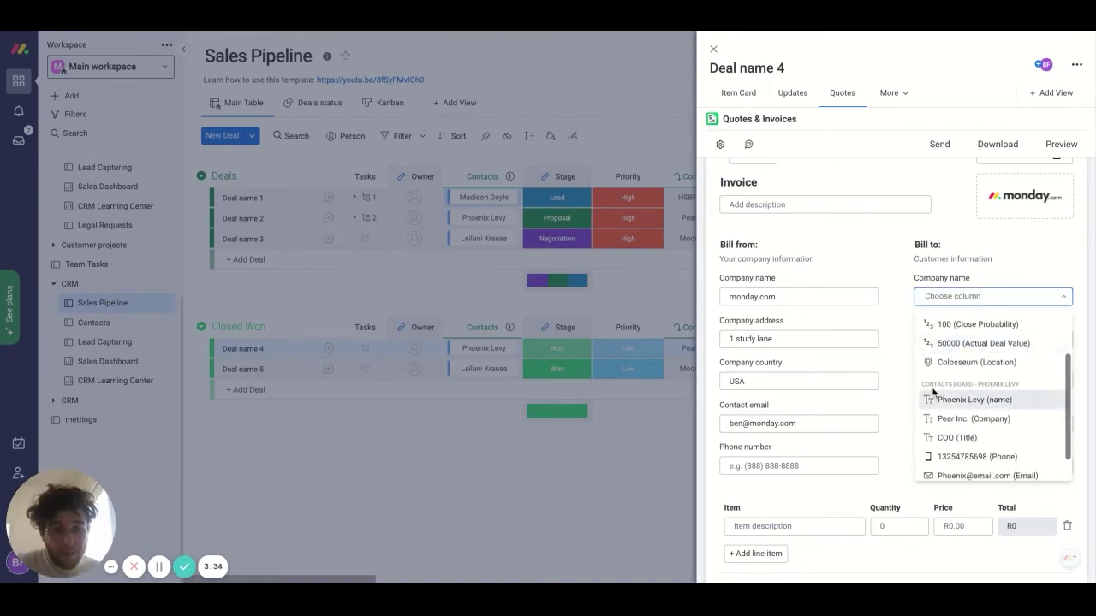
left_click(989, 419)
left_click(967, 342)
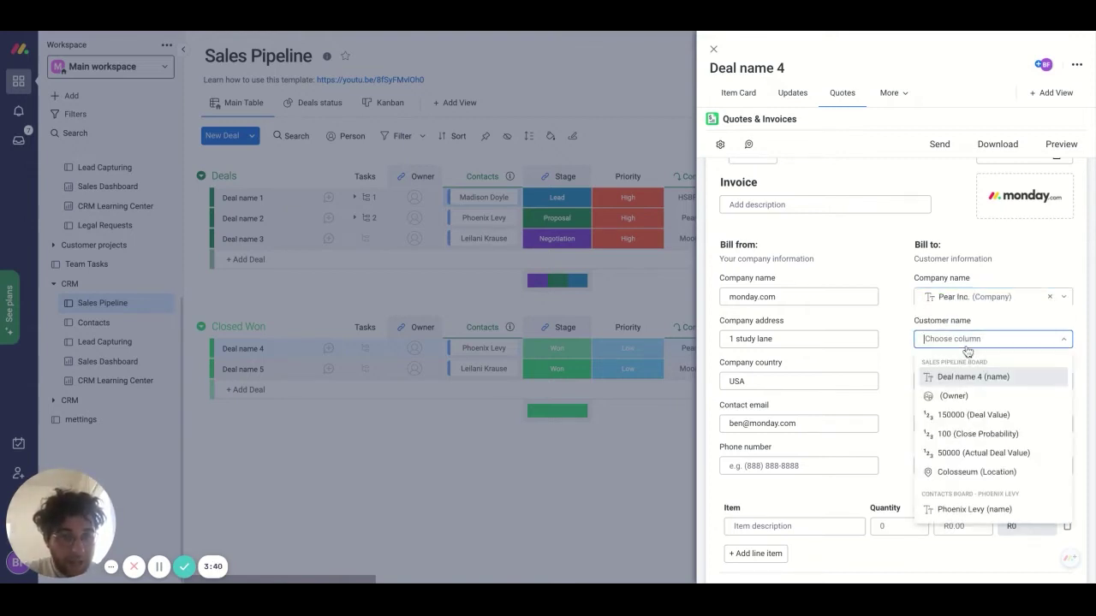
scroll(951, 440, "down", 1)
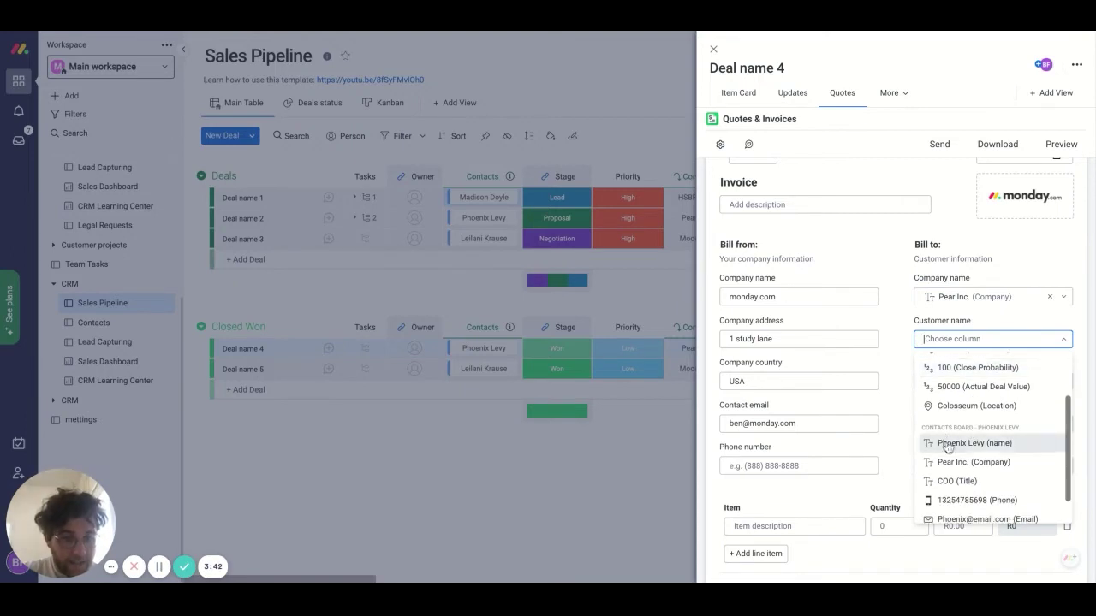
left_click(948, 445)
- Map the customer address to the Colosseum location and customer email to the contact Email column
left_click(935, 385)
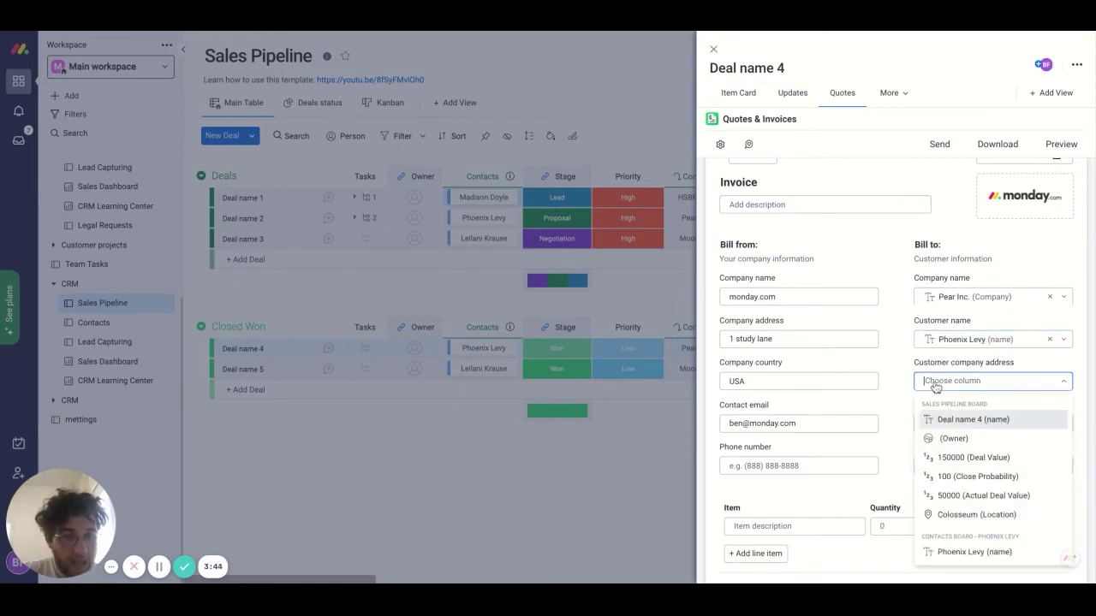
scroll(958, 443, "down", 1)
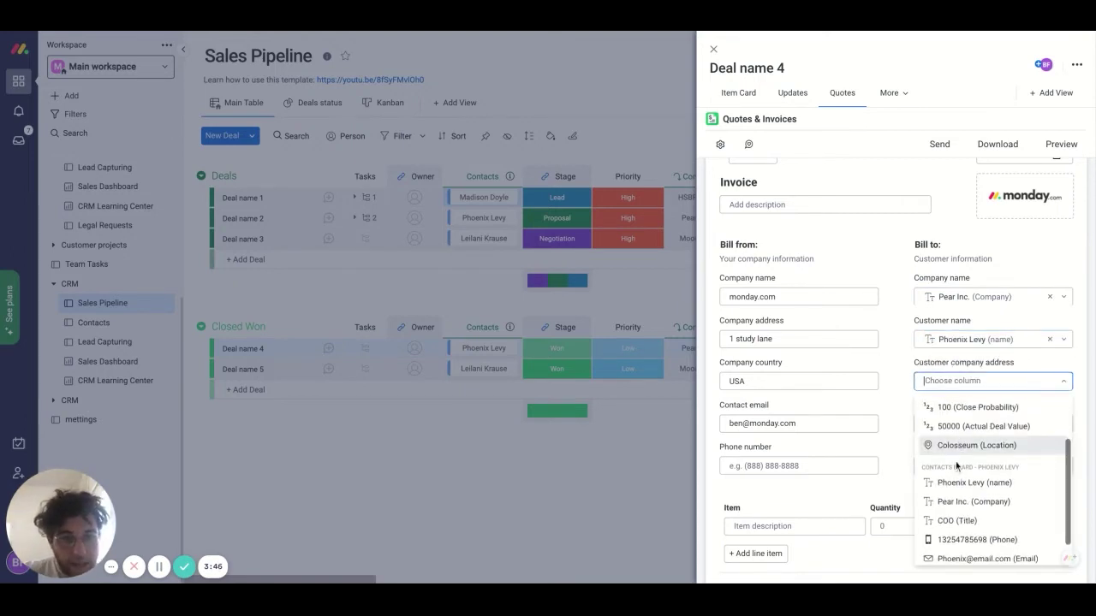
scroll(958, 465, "up", 1)
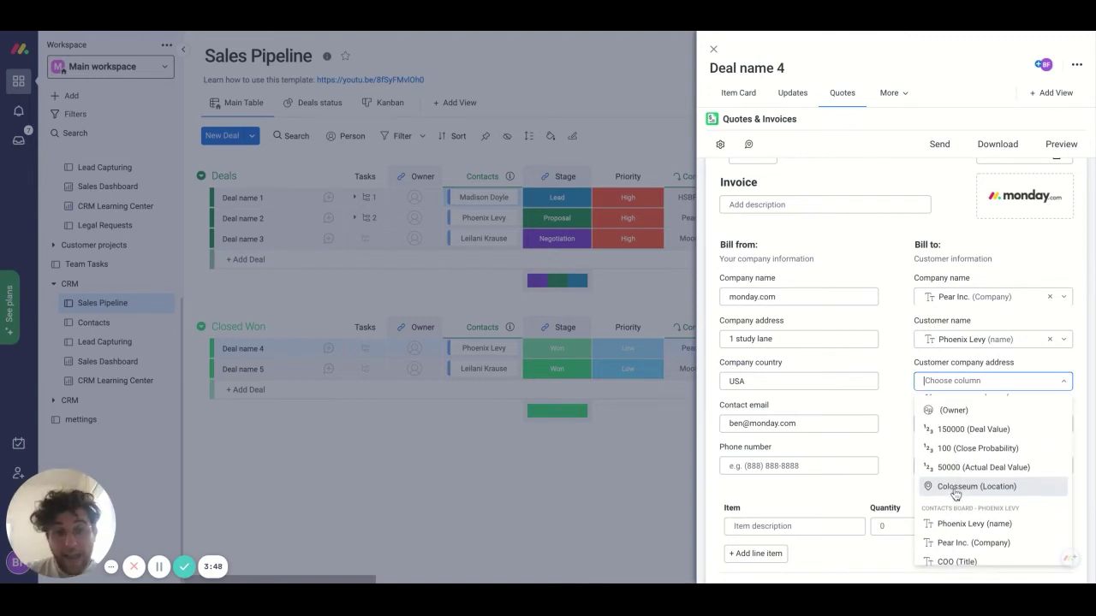
left_click(956, 489)
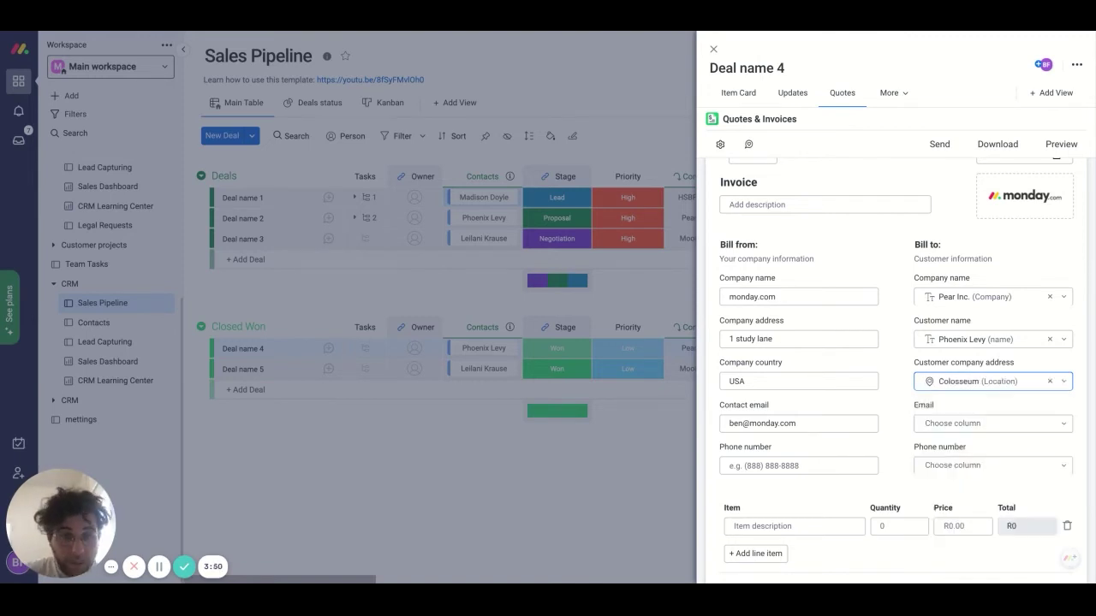
left_click(968, 427)
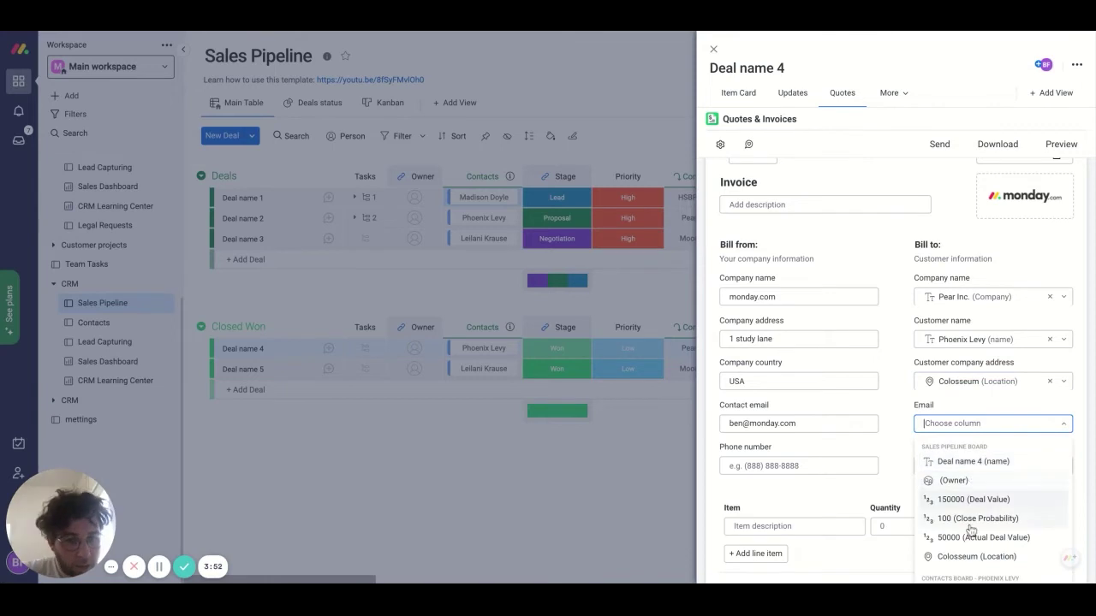
scroll(972, 514, "down", 2)
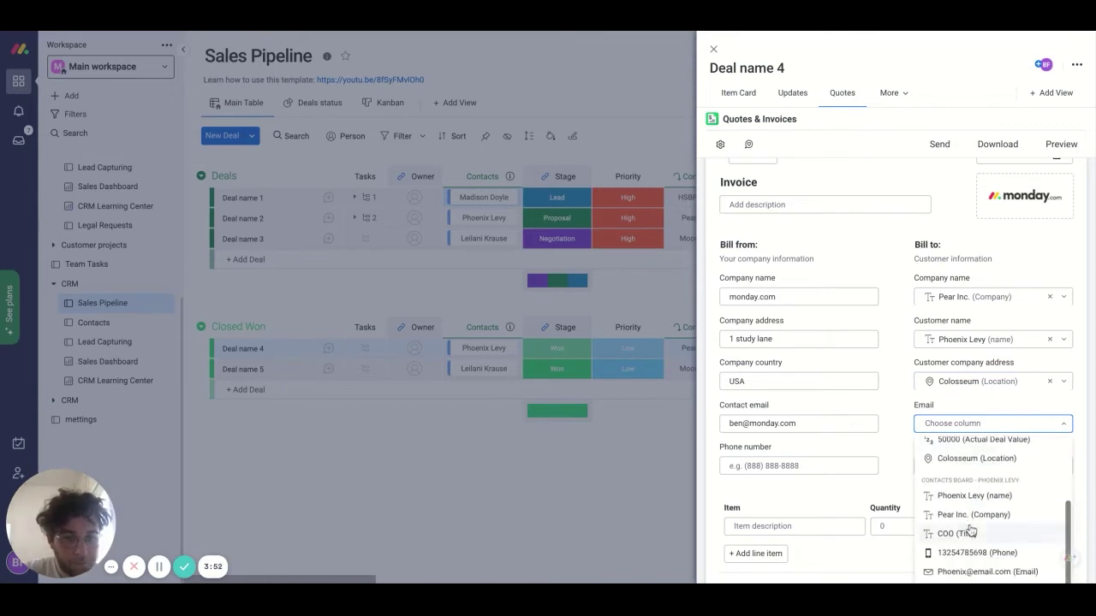
left_click(969, 573)
scroll(921, 441, "down", 2)
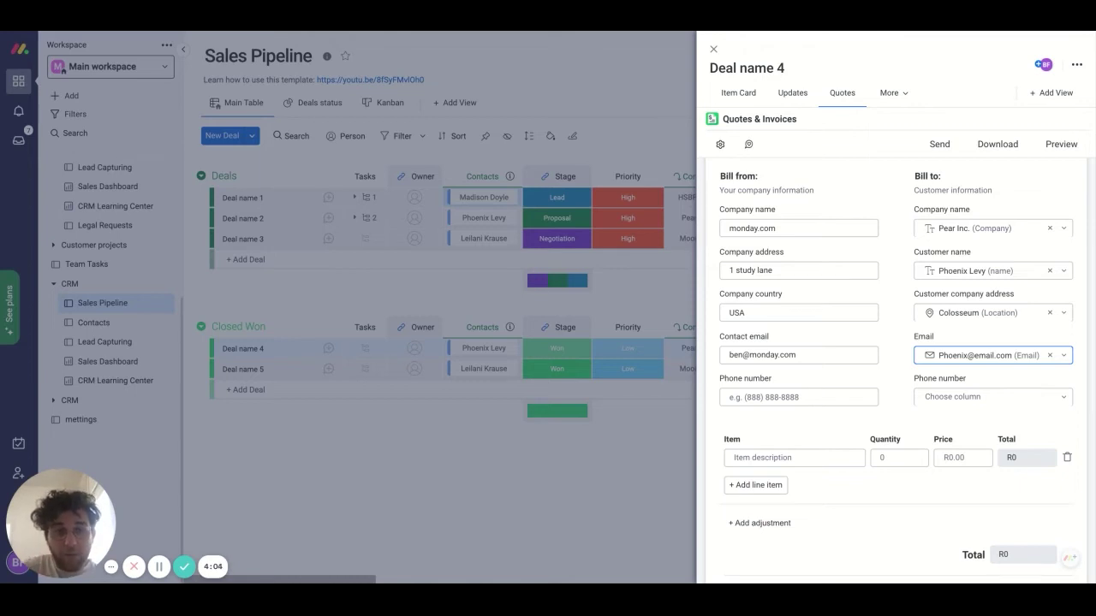
- Add a second line item and describe the two items as product 1 and product 2
left_click(903, 425)
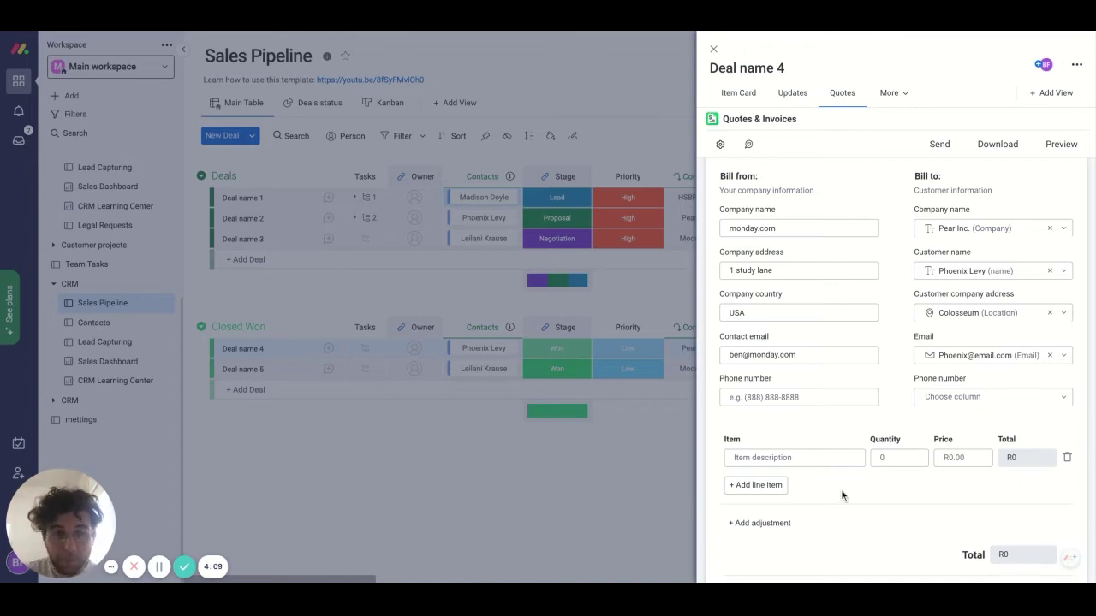
scroll(870, 411, "up", 2)
left_click(870, 411)
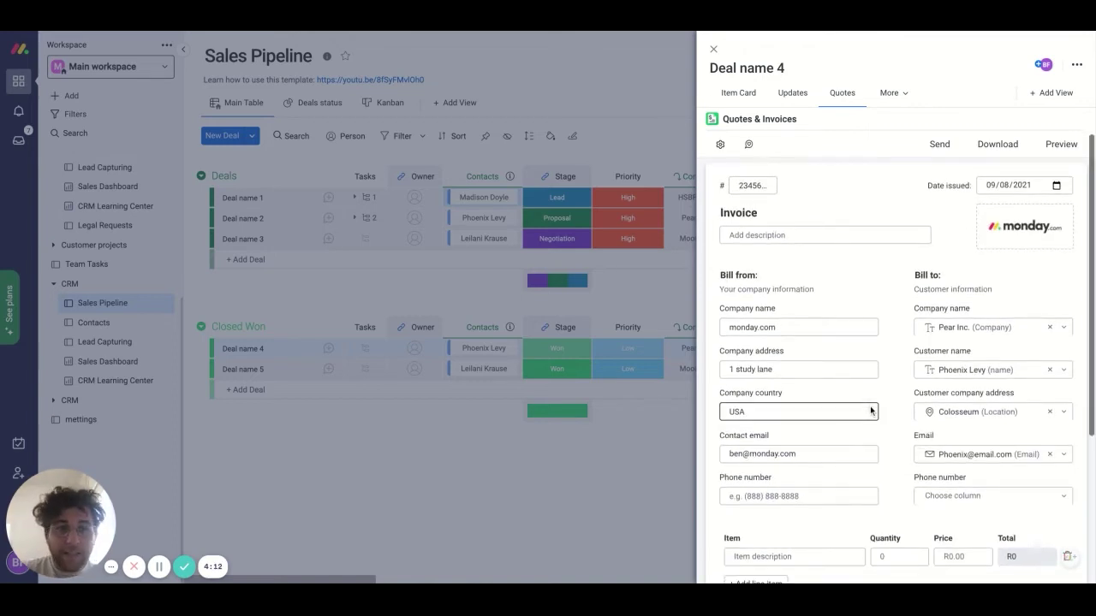
scroll(871, 411, "down", 2)
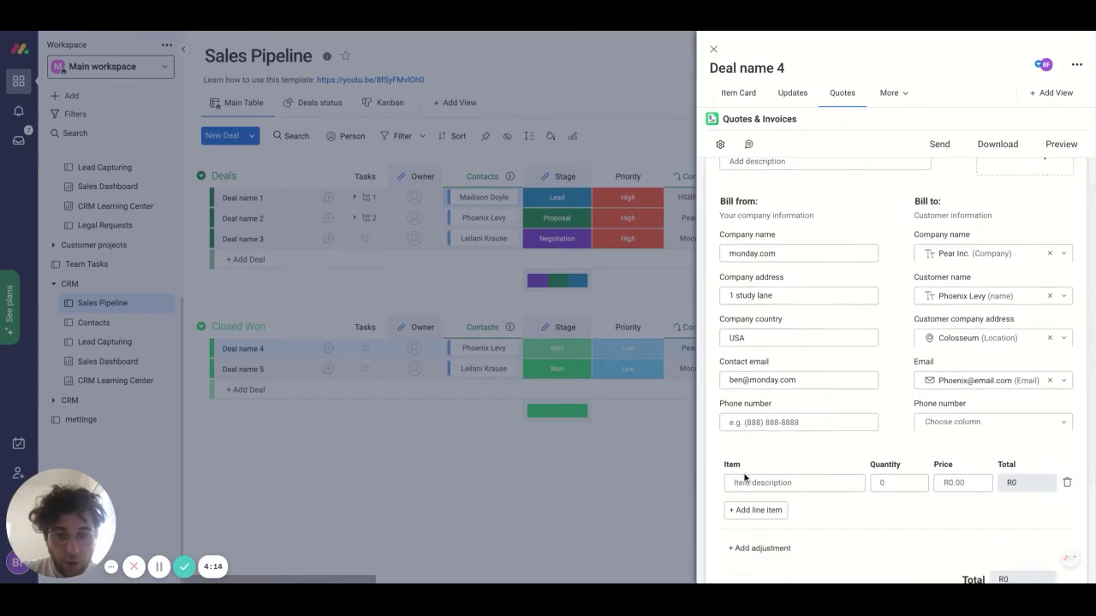
left_click(757, 510)
scroll(761, 512, "down", 1)
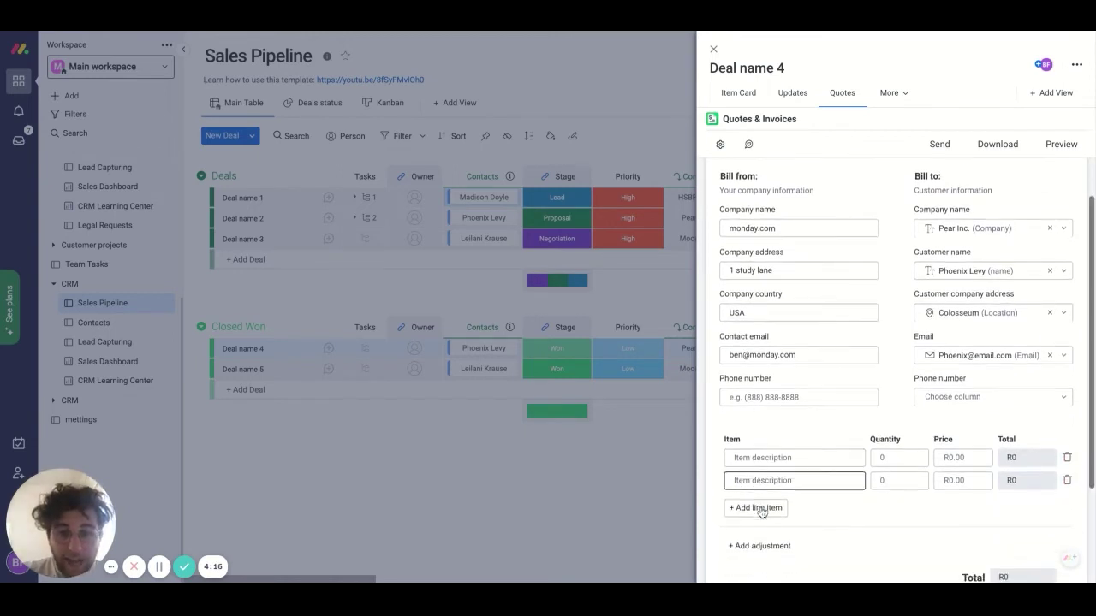
left_click(738, 445)
type("product 1")
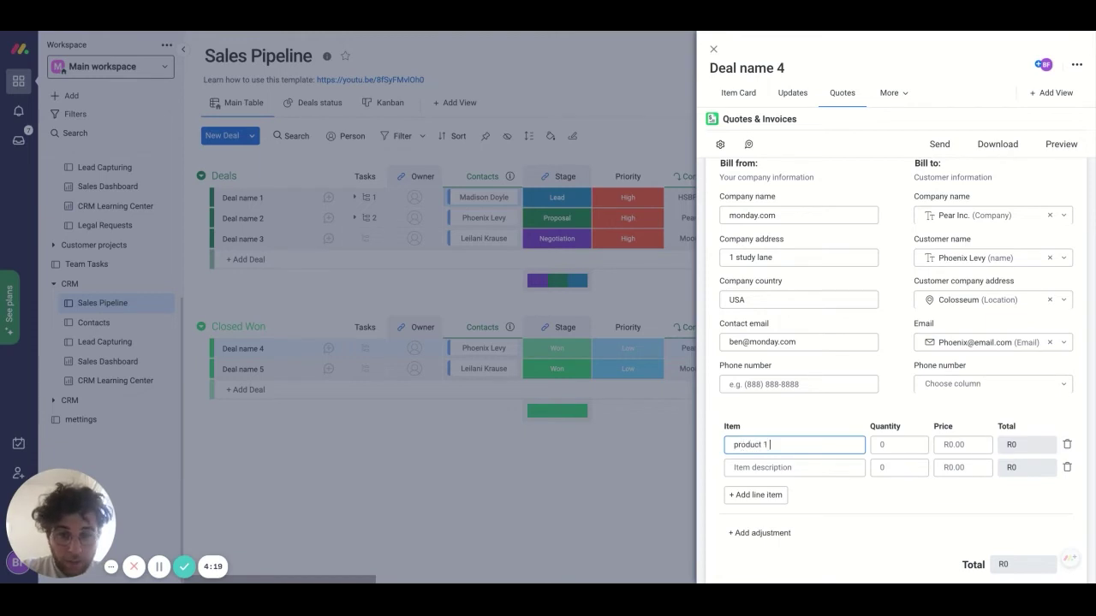
left_click(738, 463)
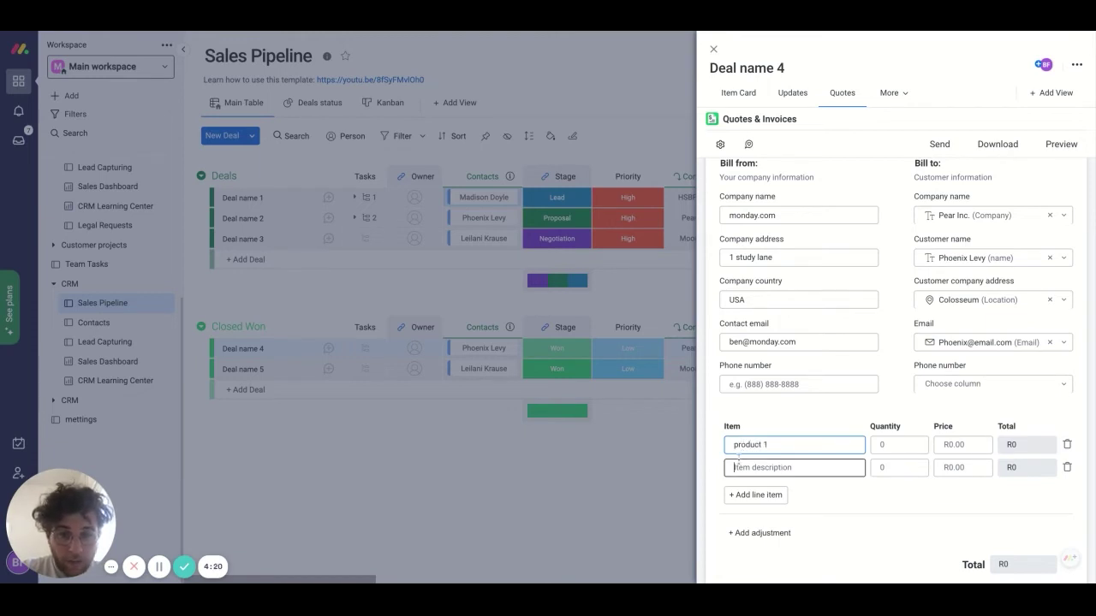
type("product 2")
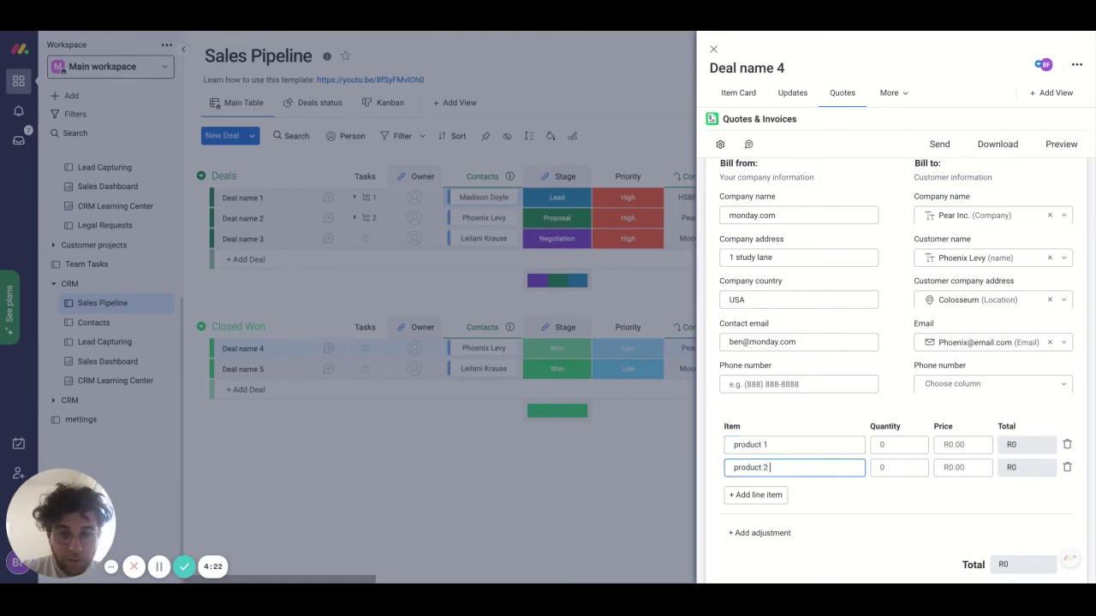
- Give product 1 quantity 12 at price 123, and product 2 quantity 123 at price 23
left_click(875, 446)
type("12")
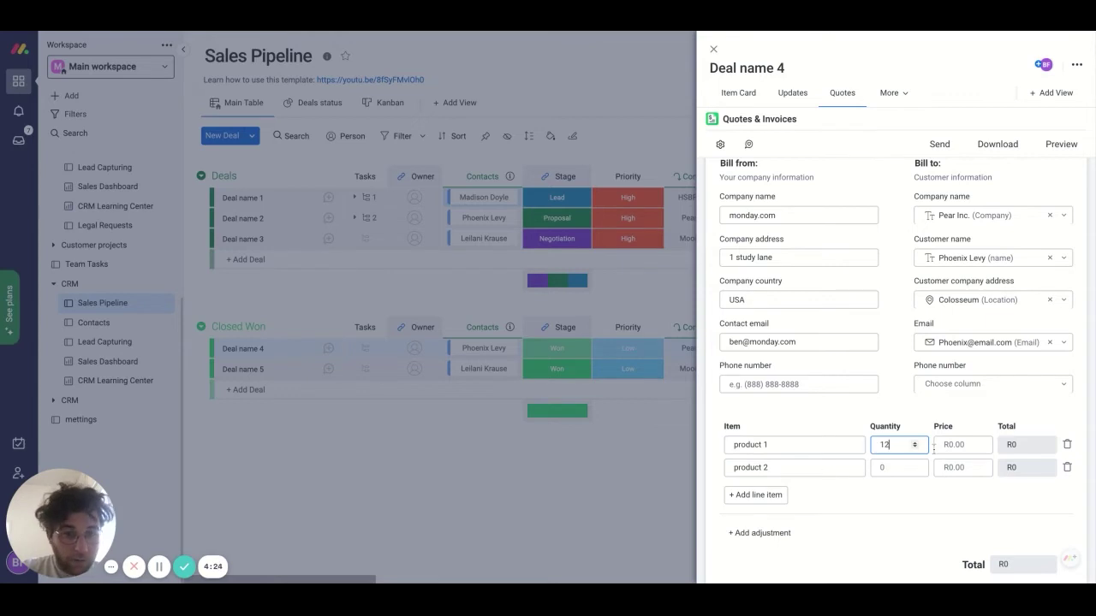
left_click(946, 445)
type("123")
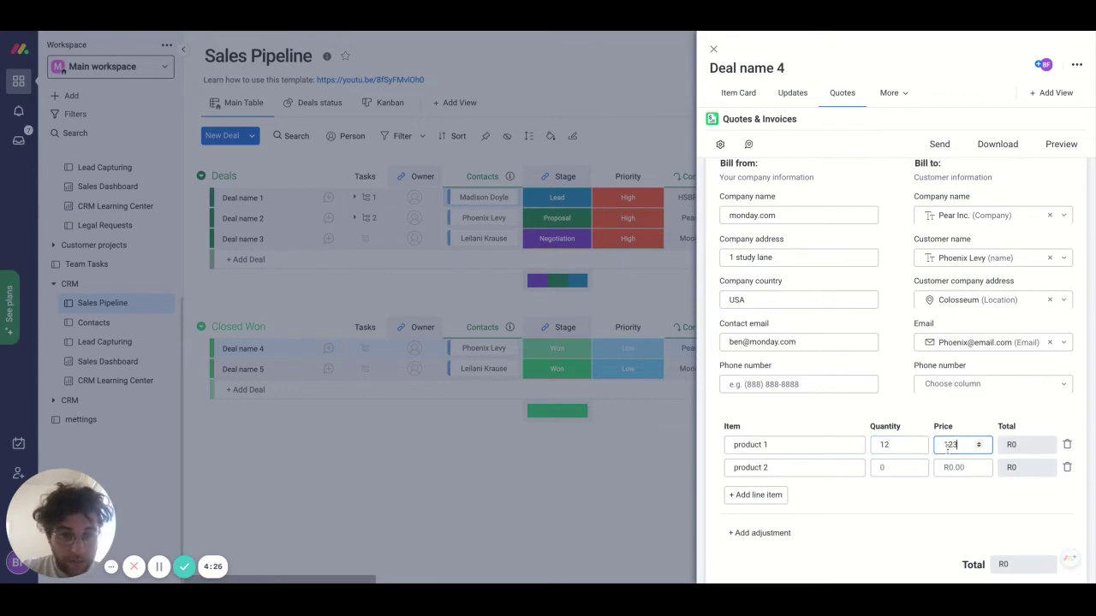
left_click(885, 469)
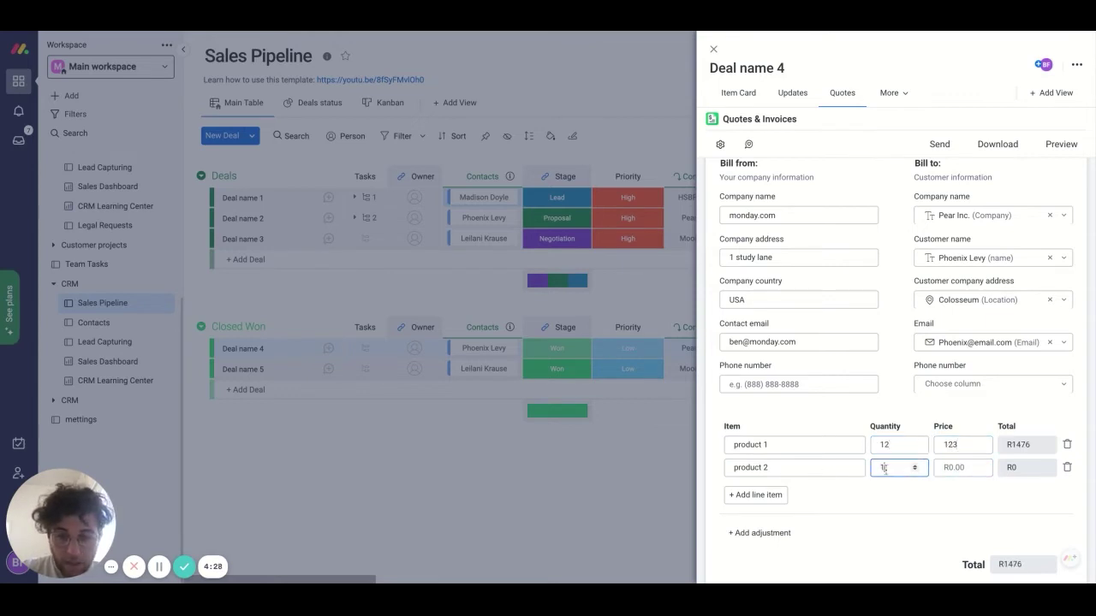
left_click(949, 472)
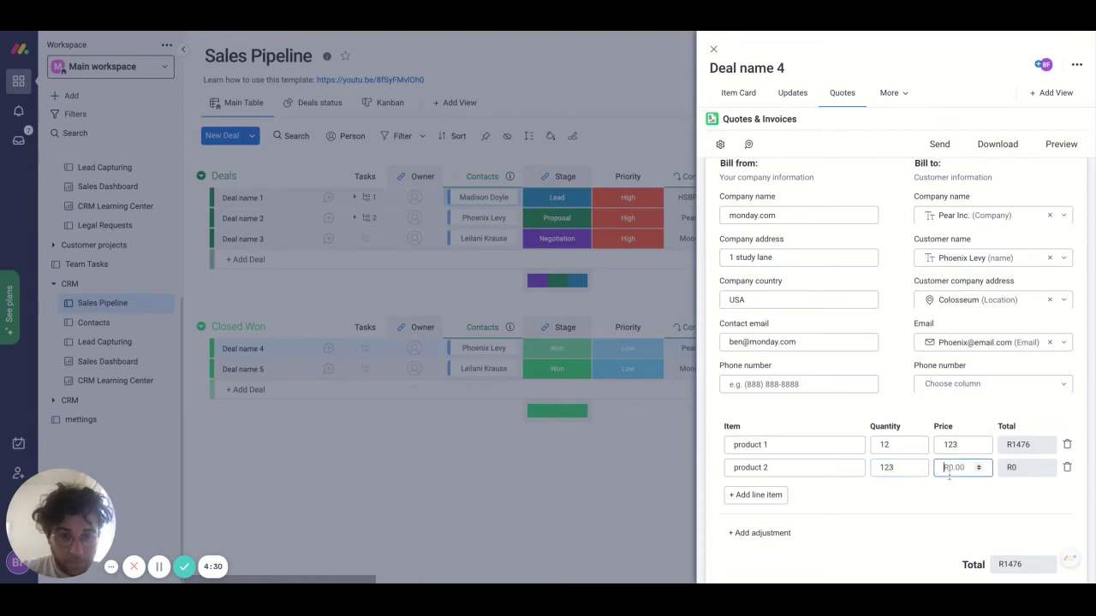
type("23")
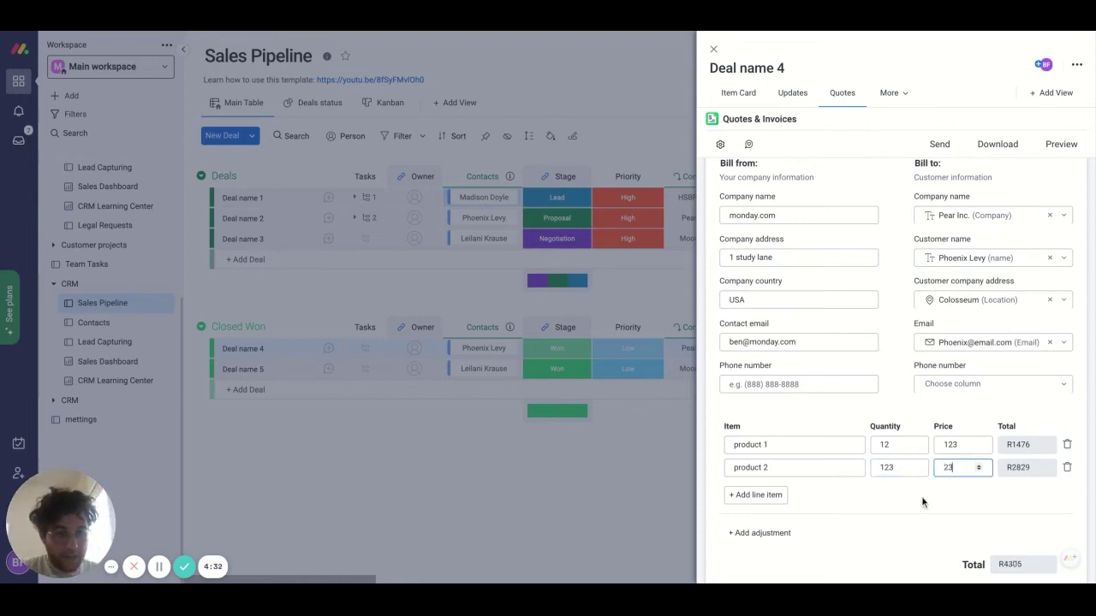
left_click(938, 511)
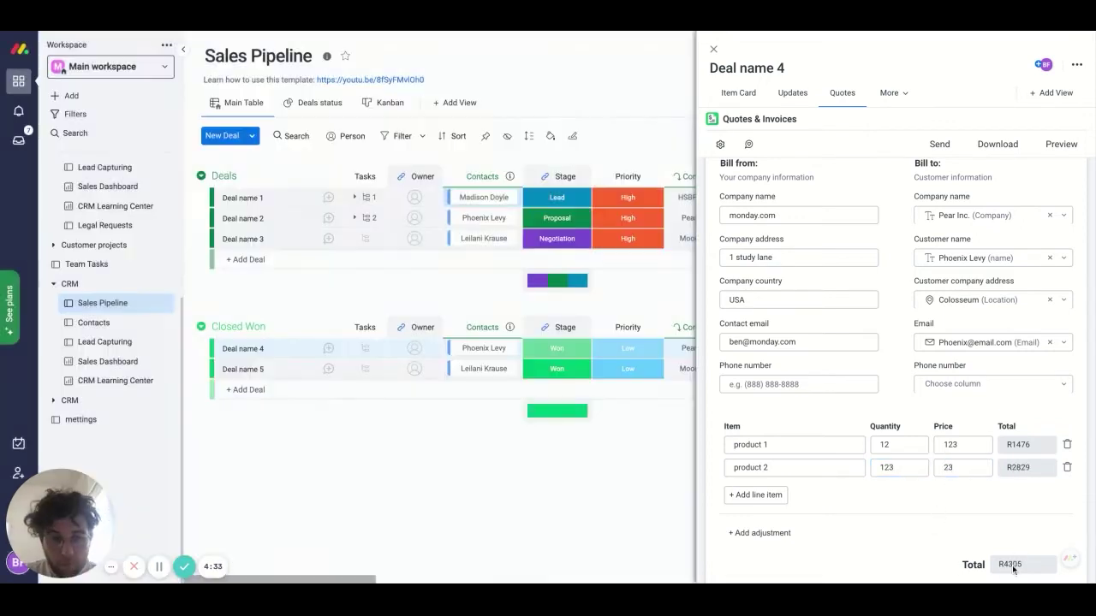
- Add a 10% percentage discount adjustment to the invoice
scroll(974, 543, "down", 1)
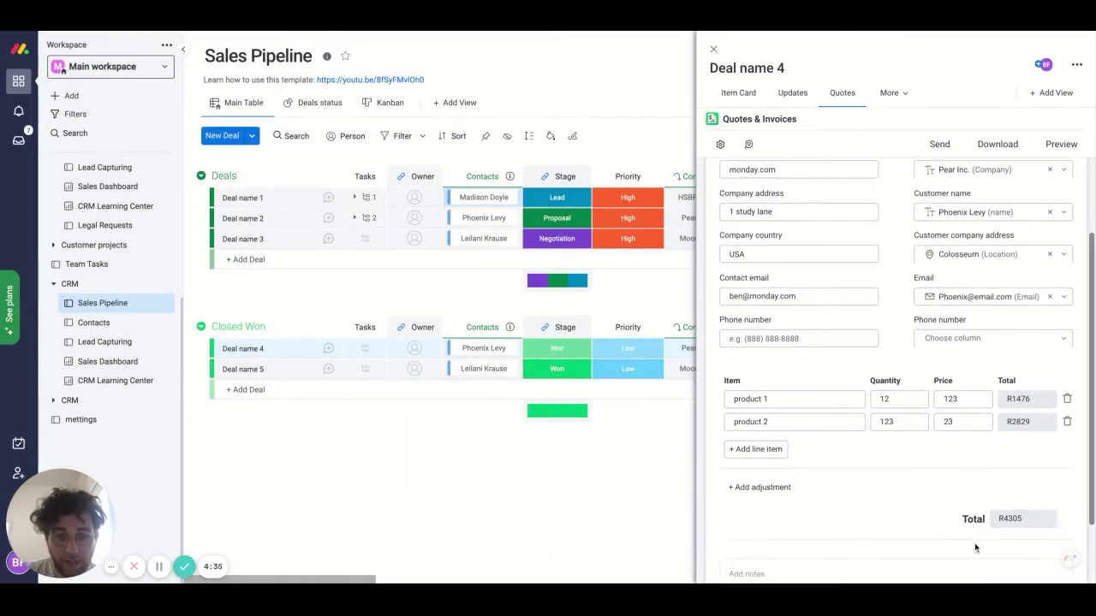
left_click(747, 488)
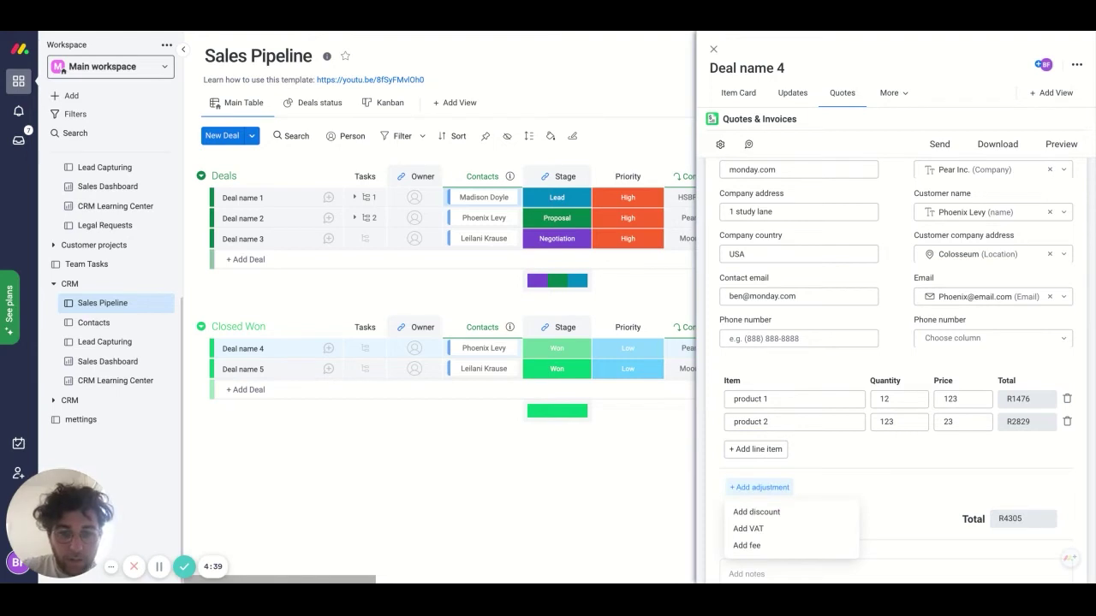
left_click(754, 512)
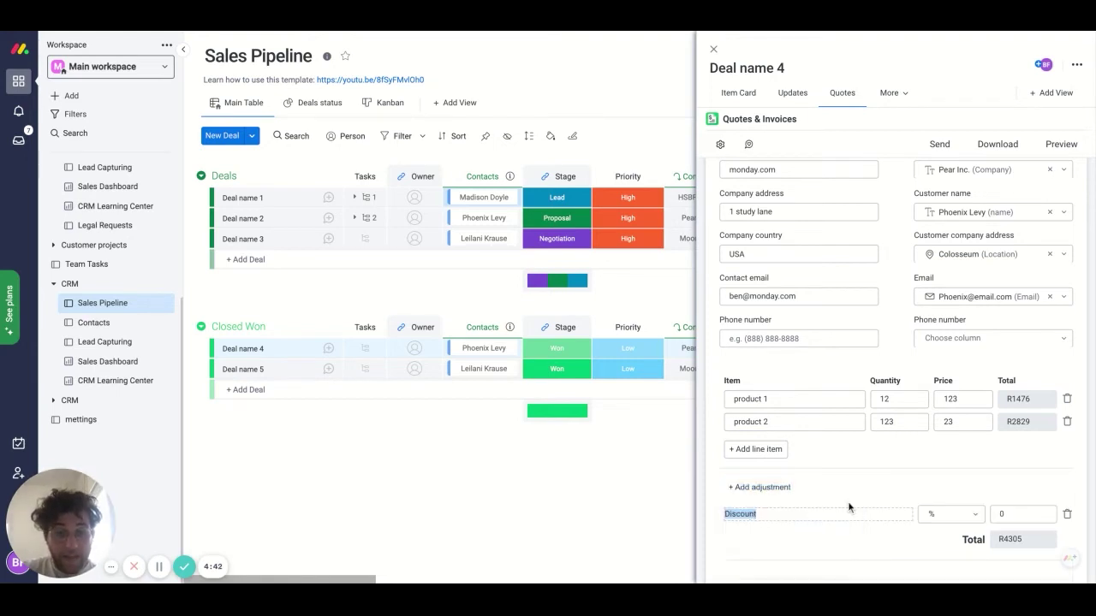
left_click(1006, 513)
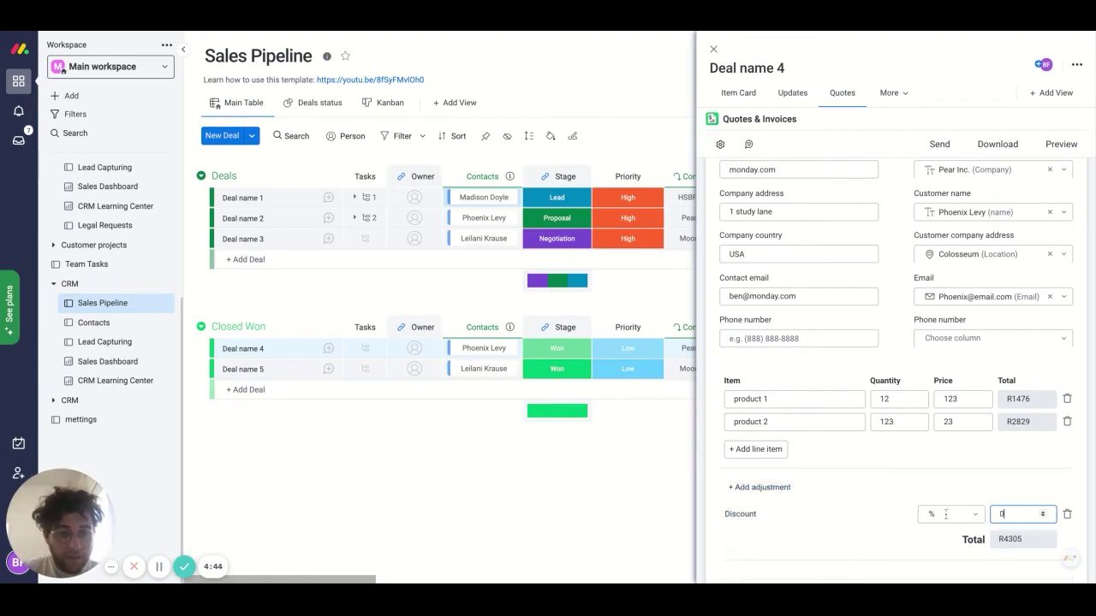
left_click(945, 514)
left_click(1002, 514)
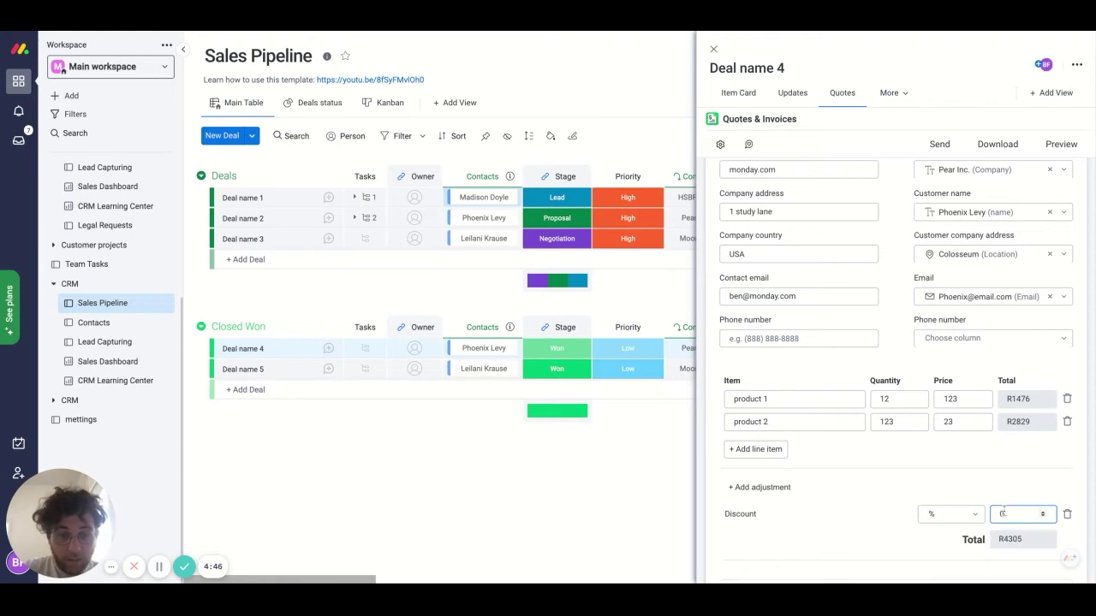
type("10")
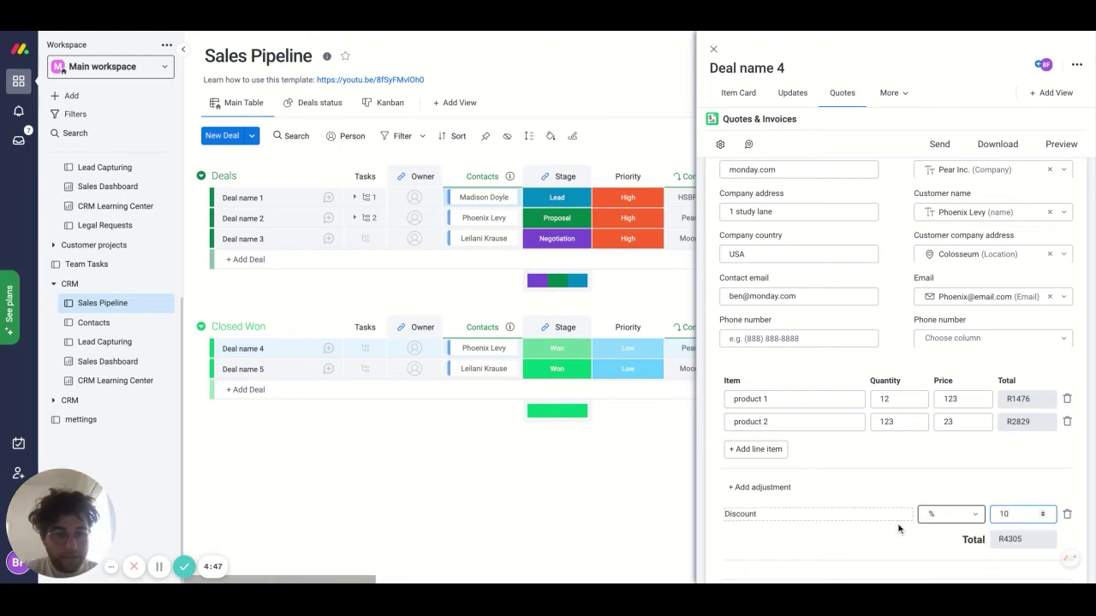
left_click(897, 525)
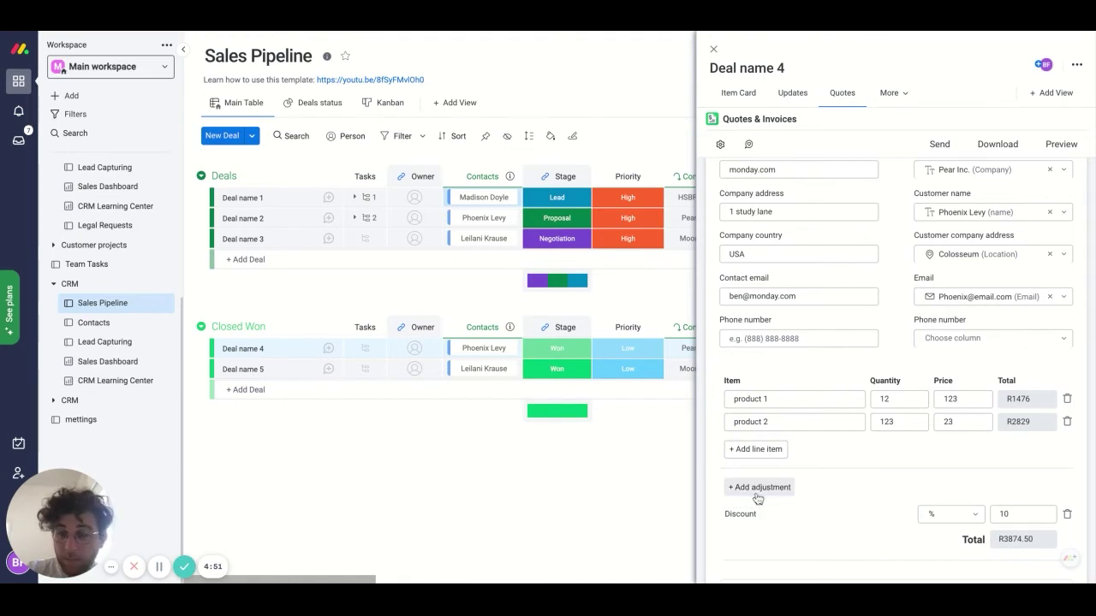
- Add a 17% VAT adjustment and relabel it TAX
left_click(757, 489)
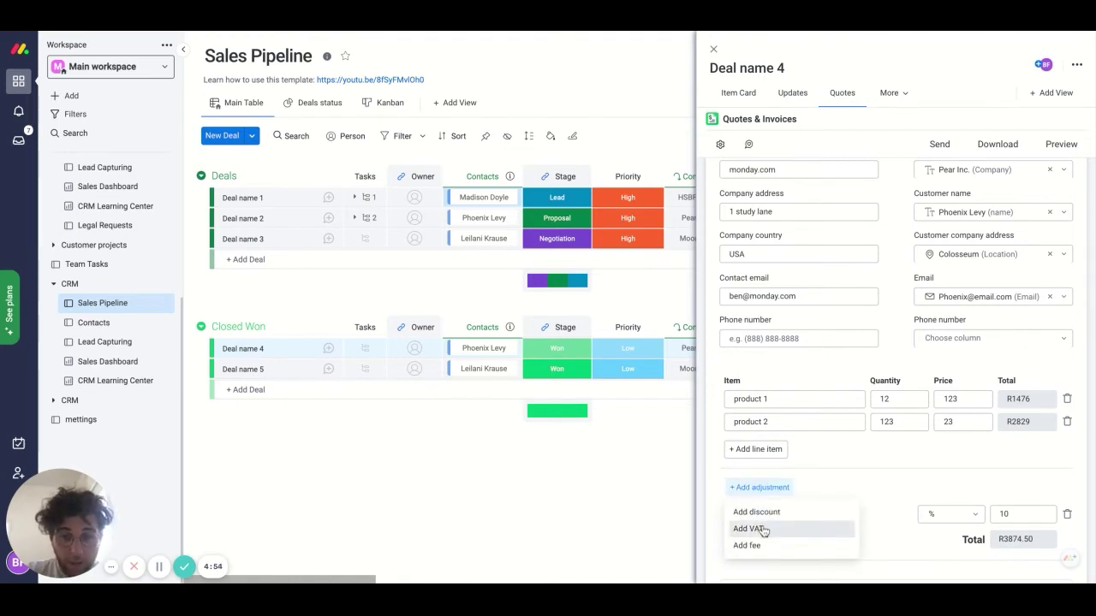
left_click(764, 530)
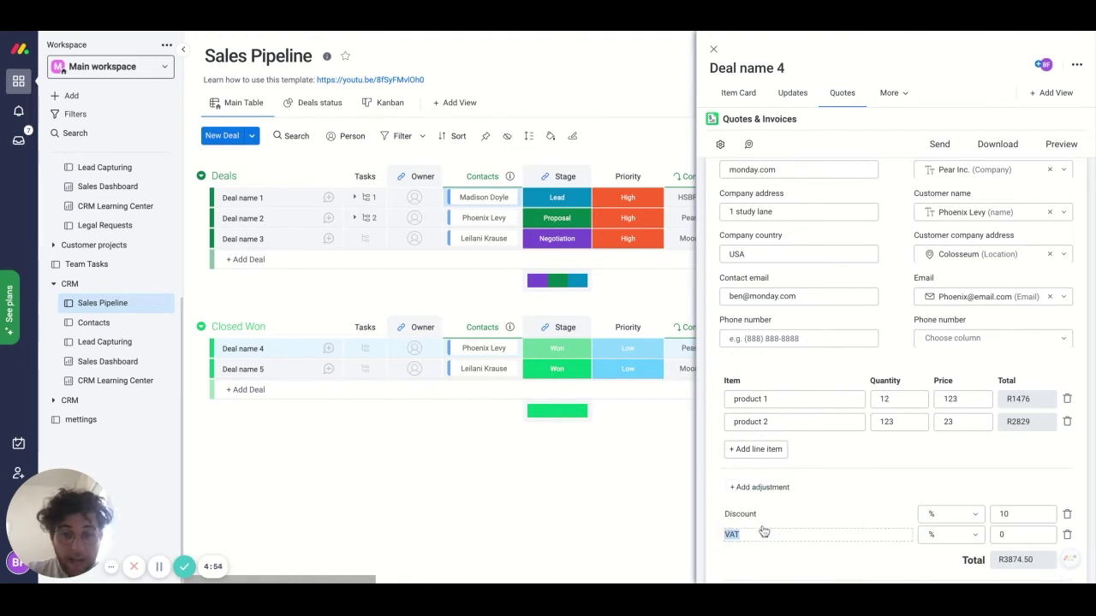
left_click(1005, 533)
type("17")
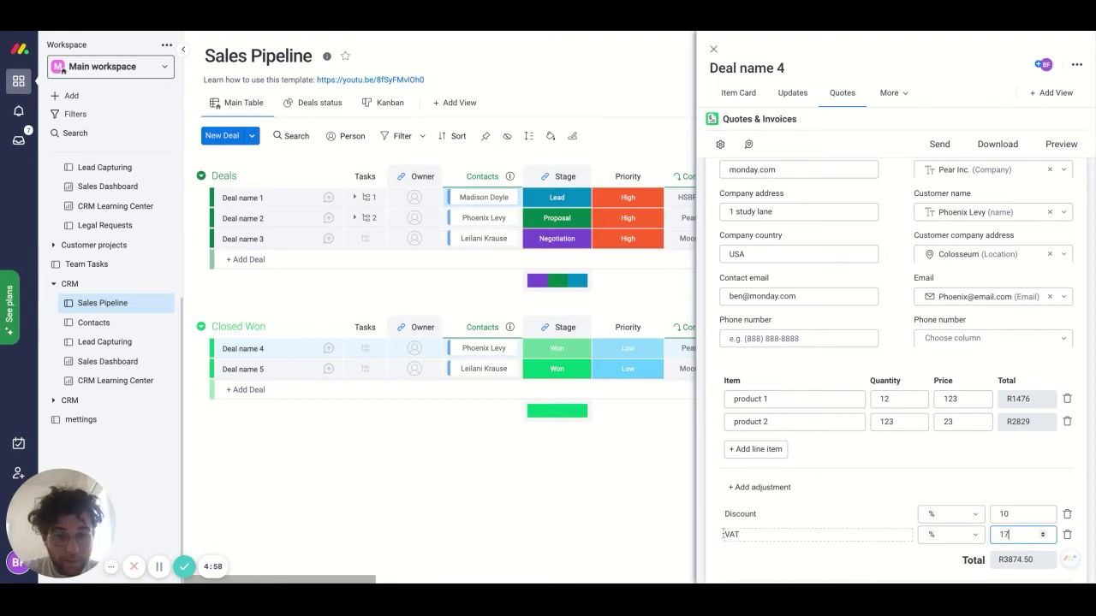
left_click(746, 534)
double_click(746, 534)
left_click(747, 534)
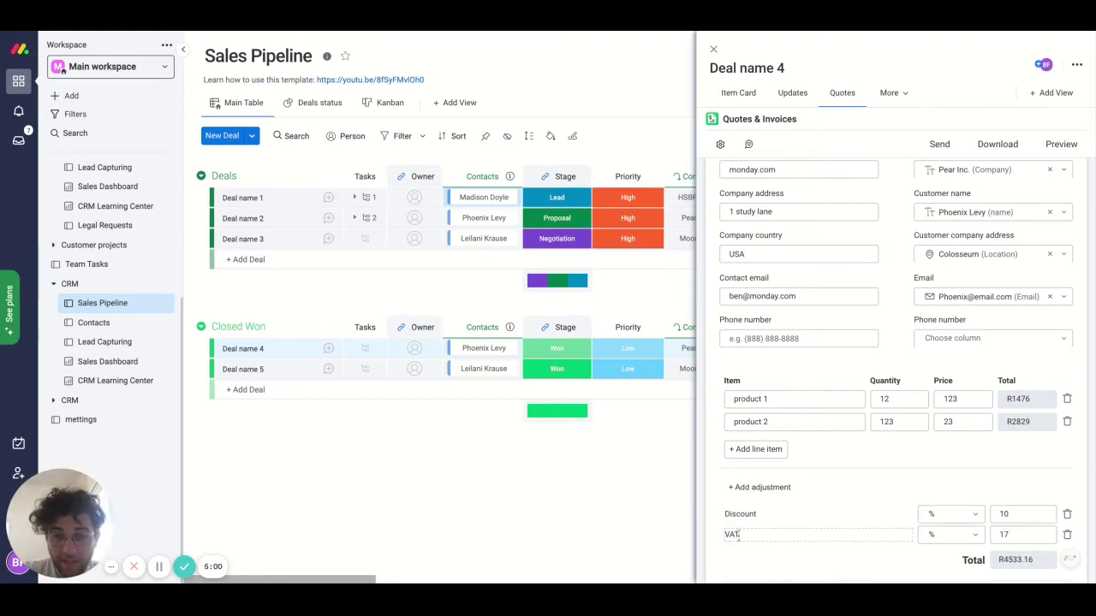
key("BackSpace")
key("BackSpace")
key("BackSpace")
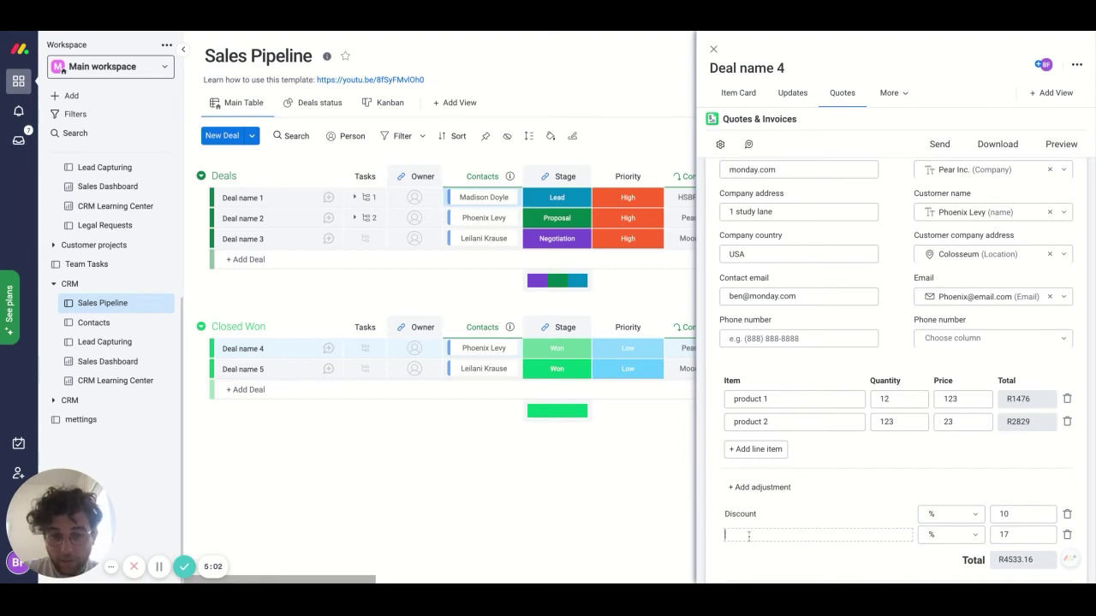
type("GST")
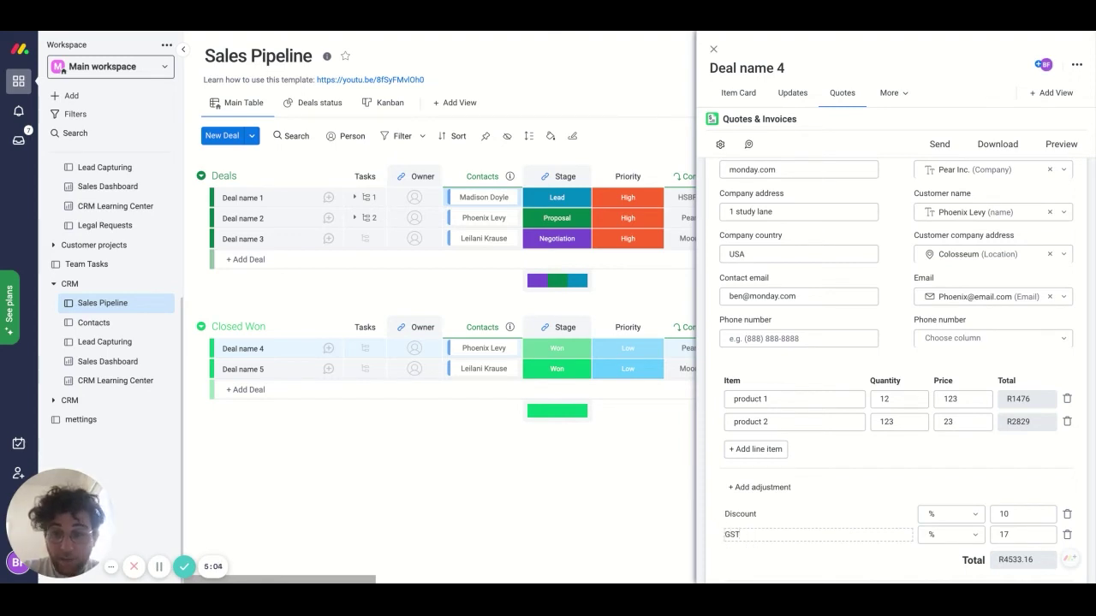
type("X")
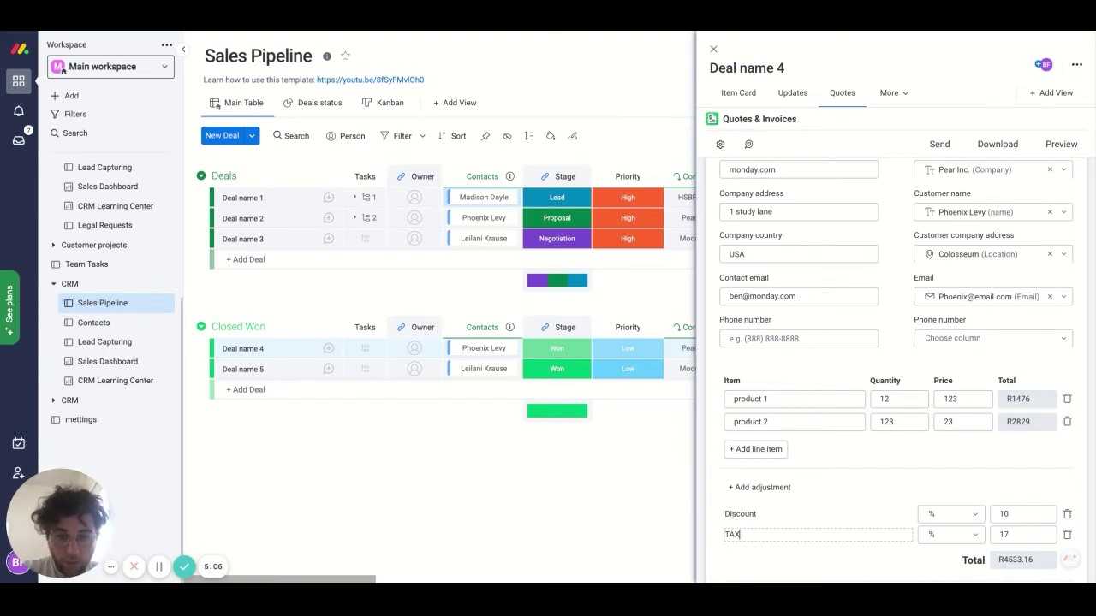
scroll(769, 560, "down", 3)
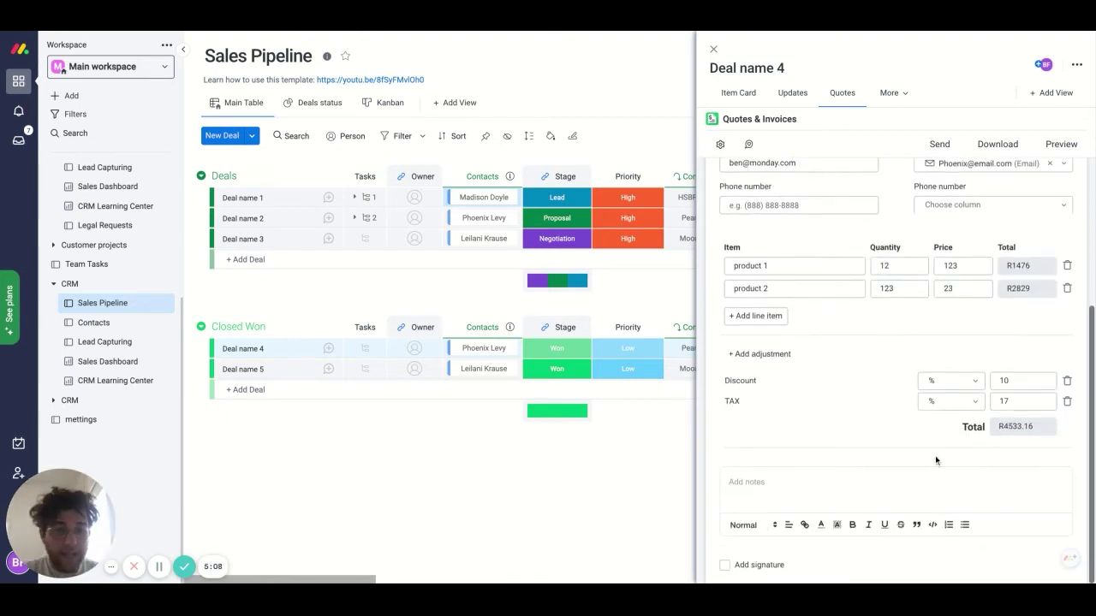
left_click(824, 497)
- Write 'Thanks for working with us, we hope to see you back soon!' in notes and enable Add signature
scroll(823, 496, "down", 1)
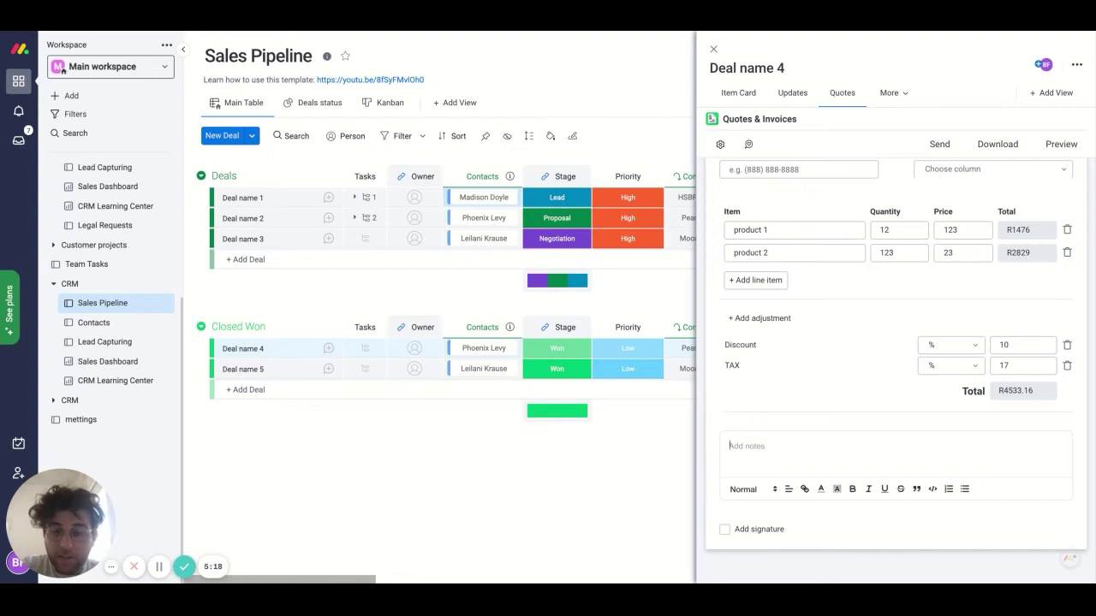
type("Thanks for")
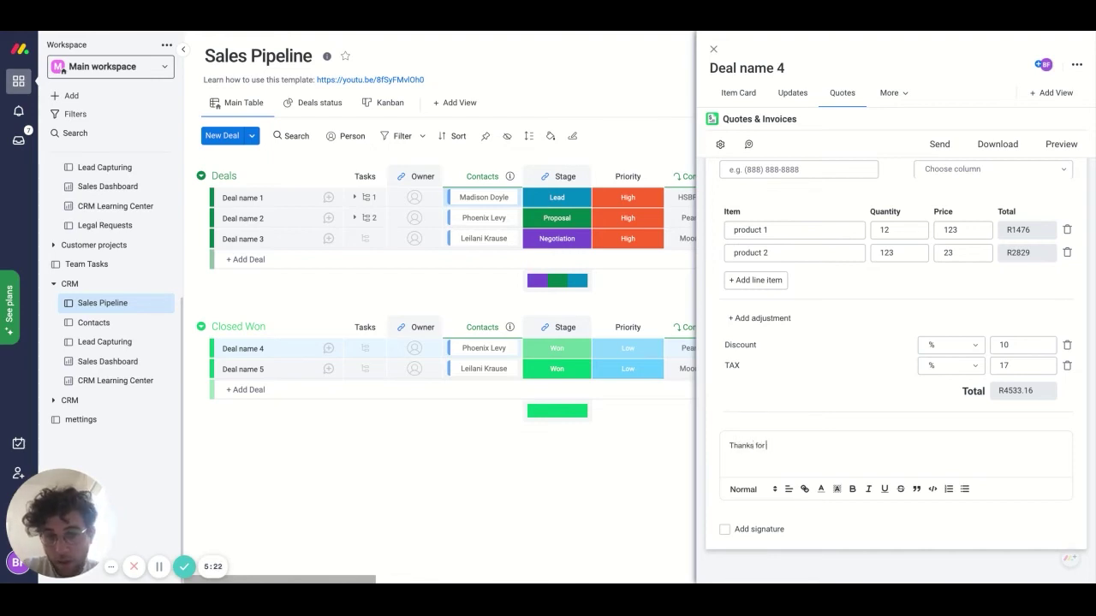
type(" working with us")
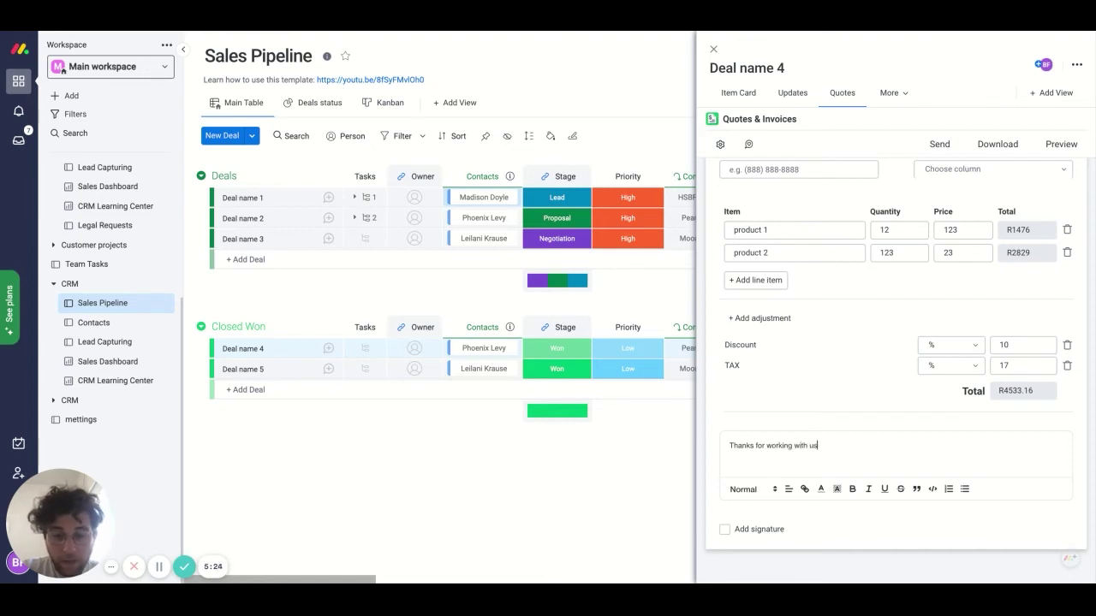
type(". we hape to ")
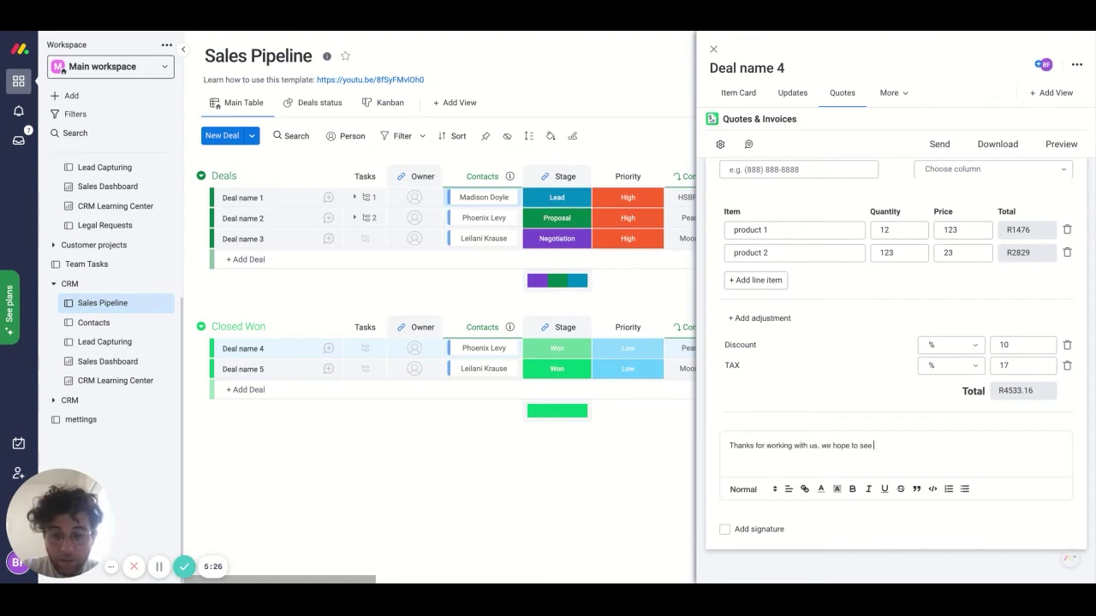
type("see you here")
key("BackSpace")
key("BackSpace")
key("BackSpace")
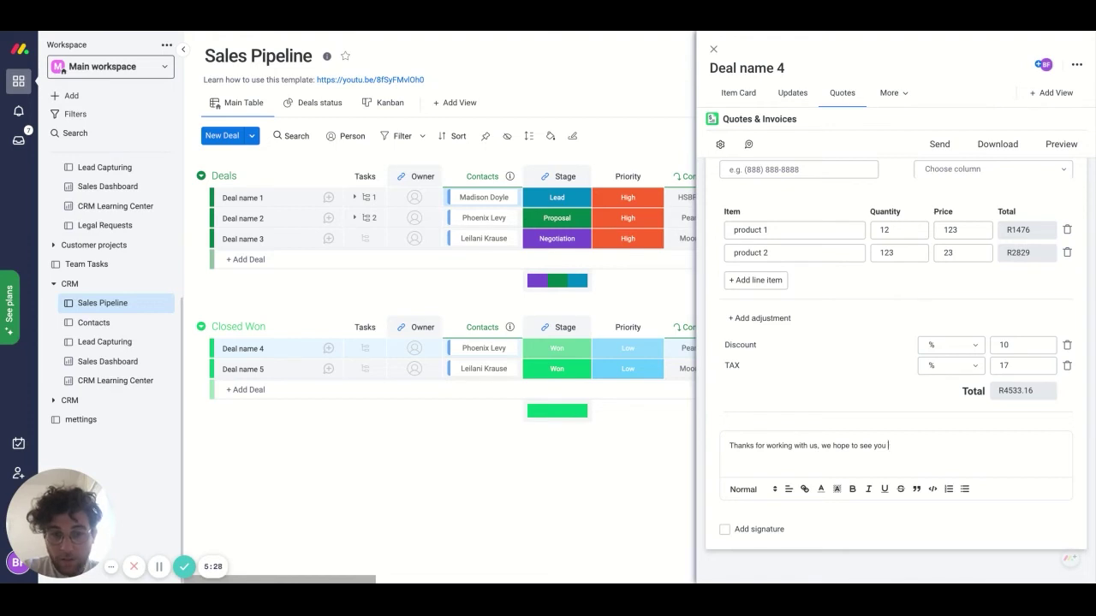
type("back soon")
key("BackSpace")
type("!")
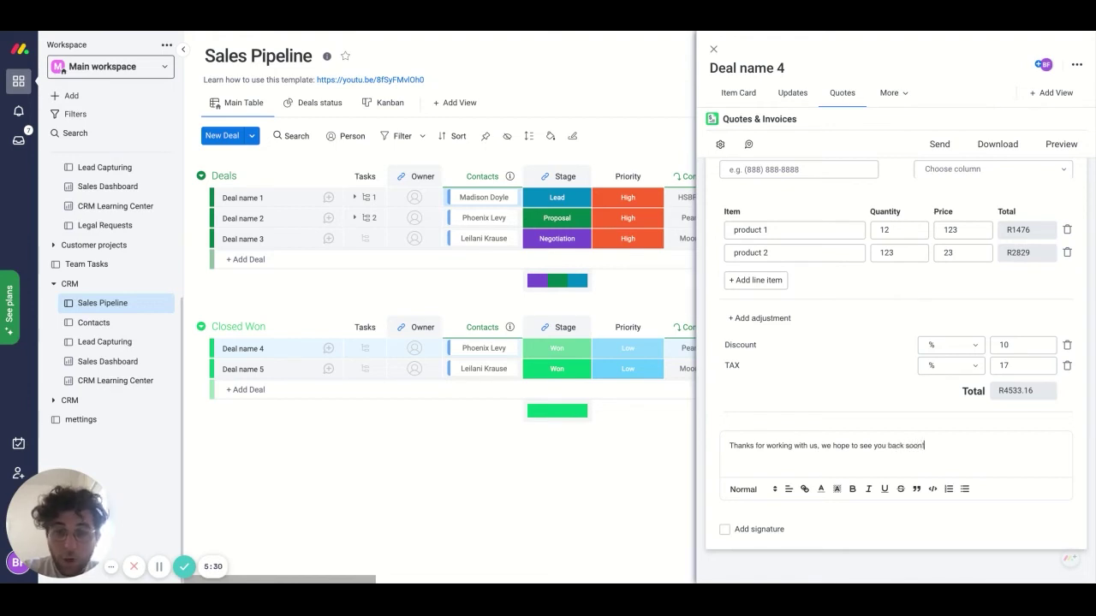
left_click(724, 530)
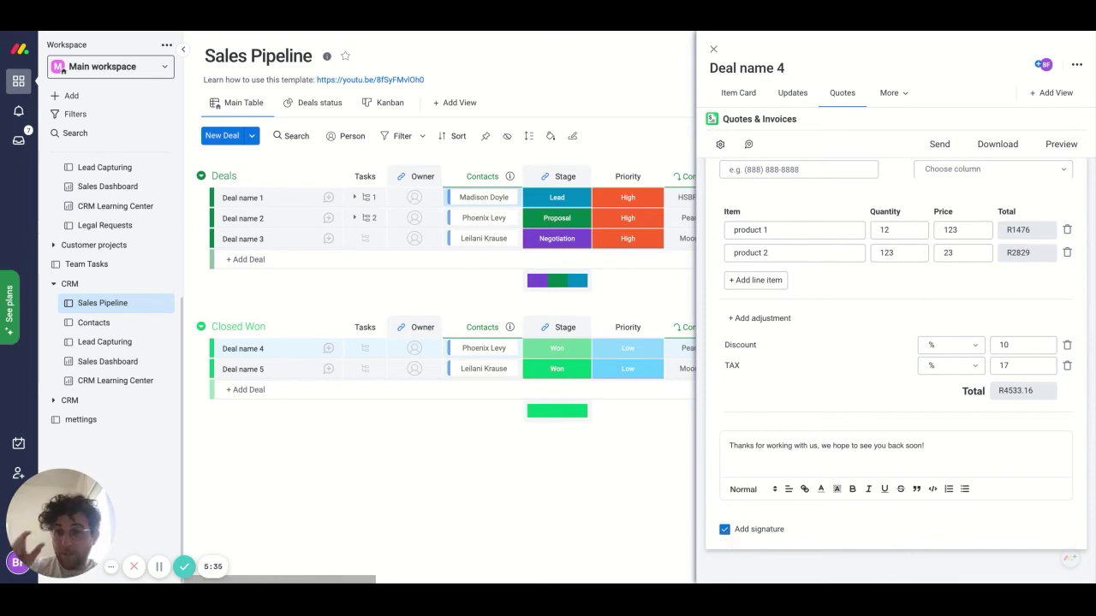
- Change the invoice currency unit from R to $ so the total reads $4533.16
scroll(839, 415, "up", 5)
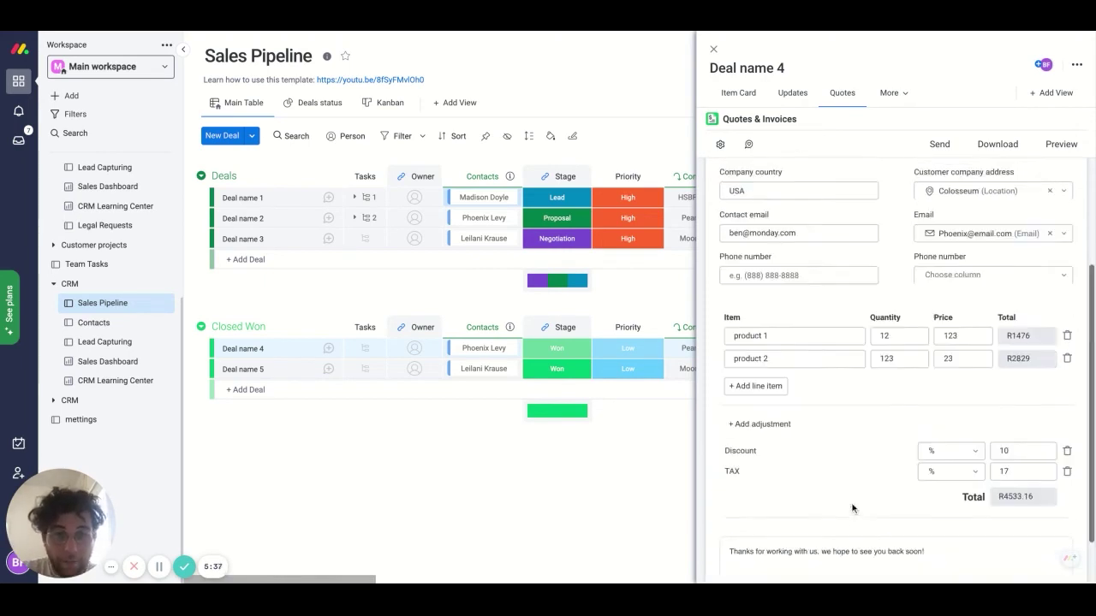
scroll(839, 415, "down", 2)
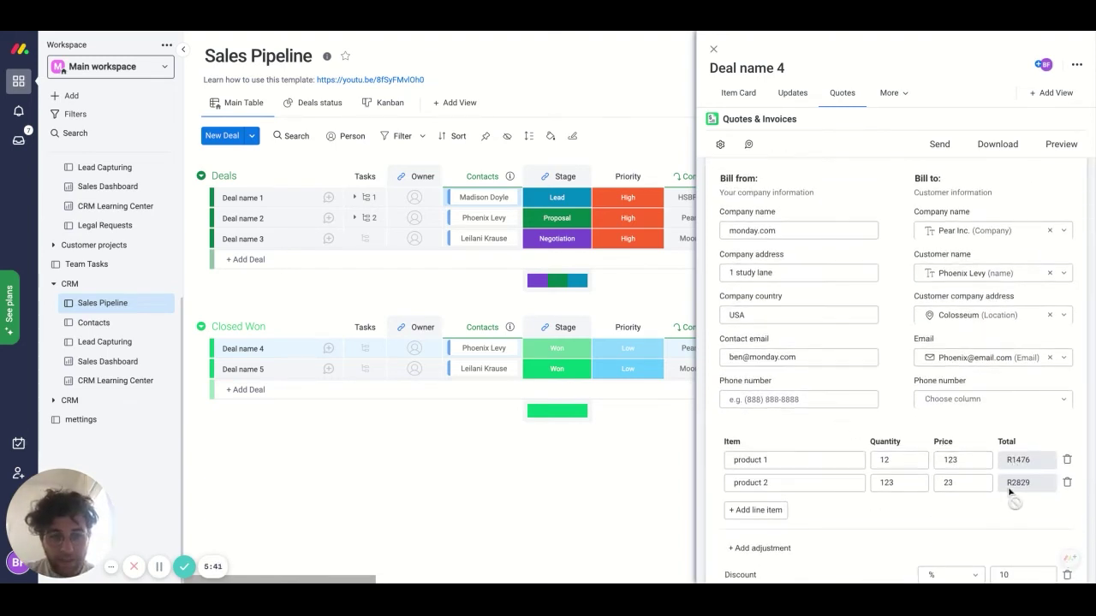
scroll(1012, 514, "down", 1)
left_click(1006, 542)
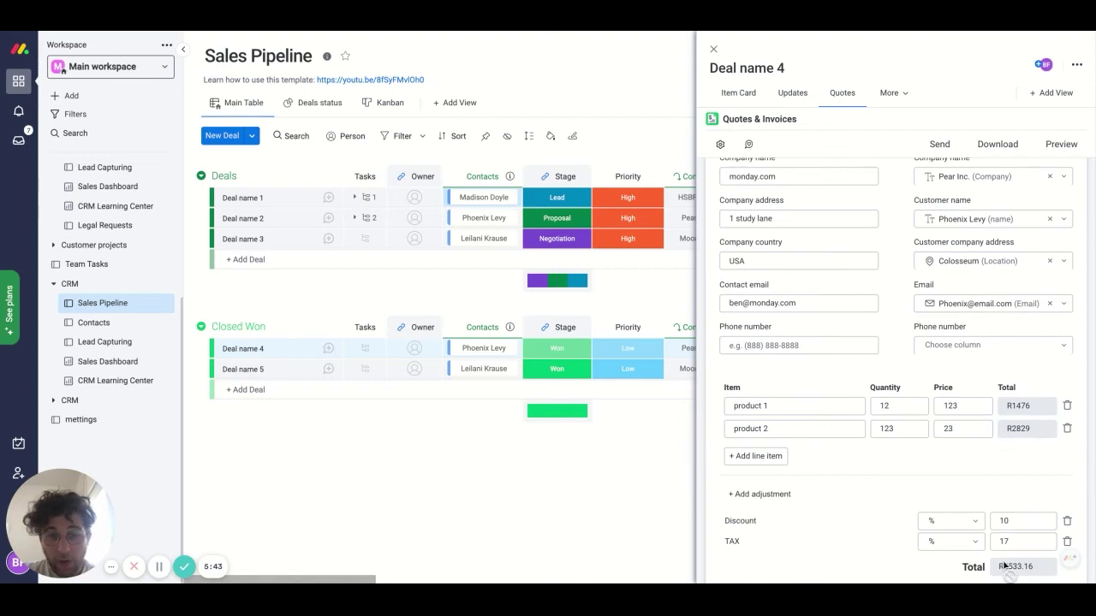
scroll(925, 412, "up", 3)
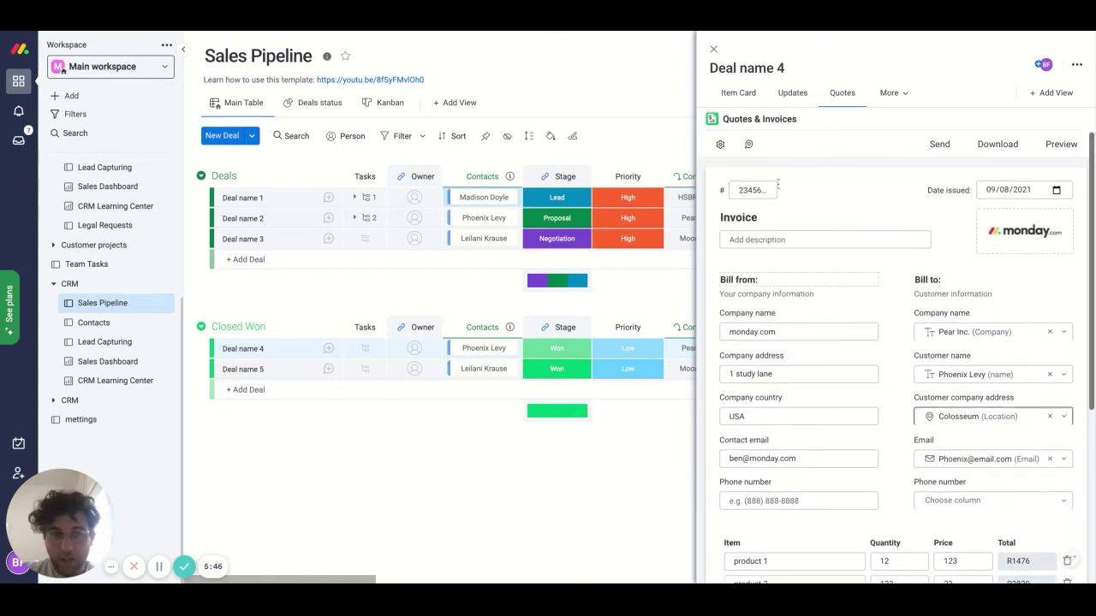
left_click(719, 145)
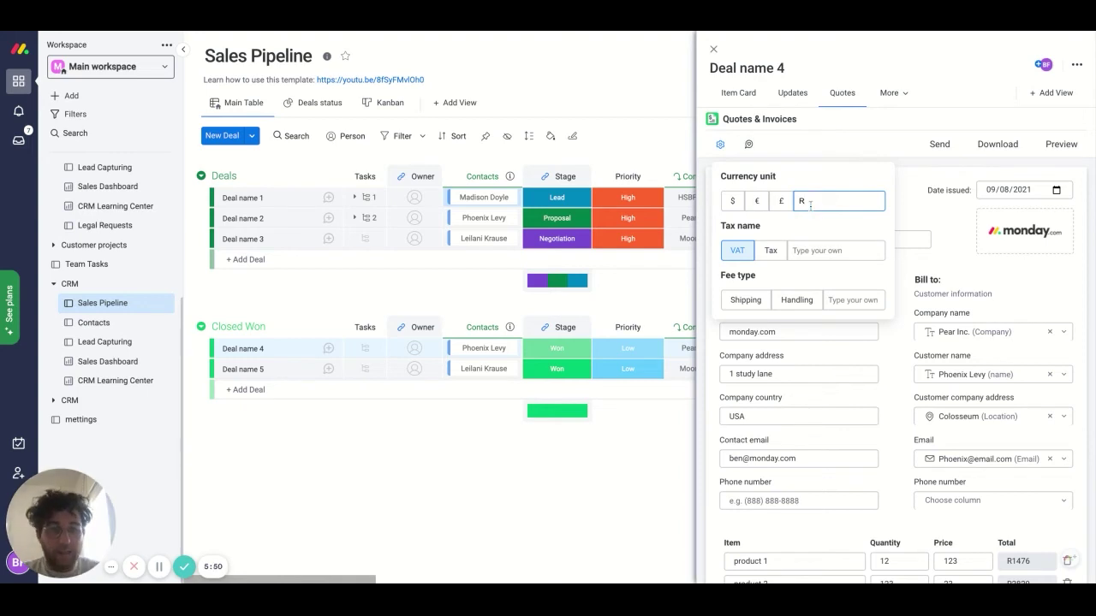
left_click(732, 200)
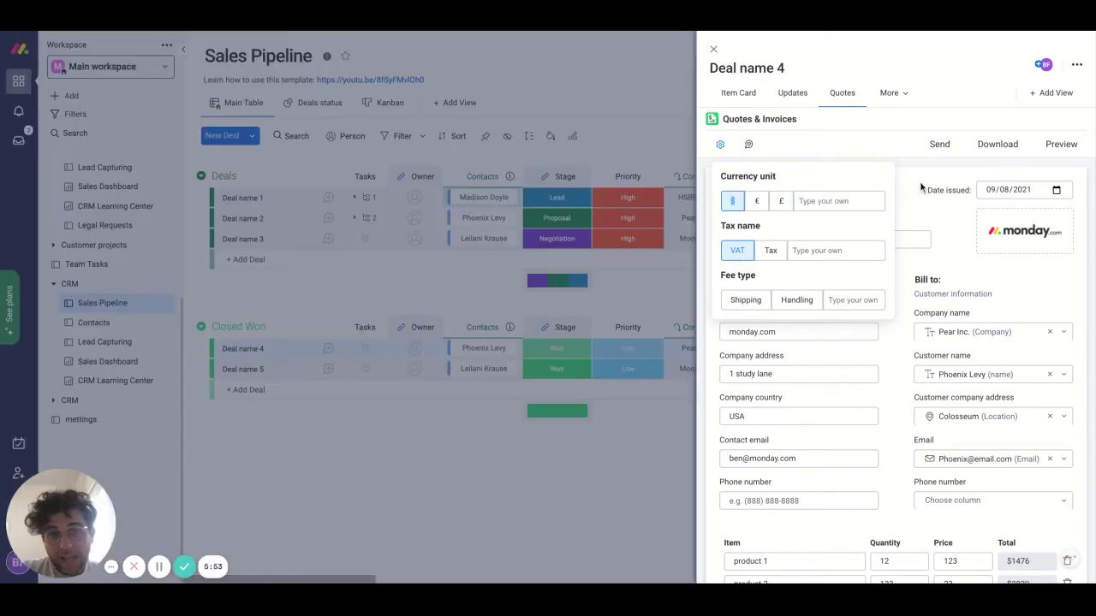
left_click(914, 202)
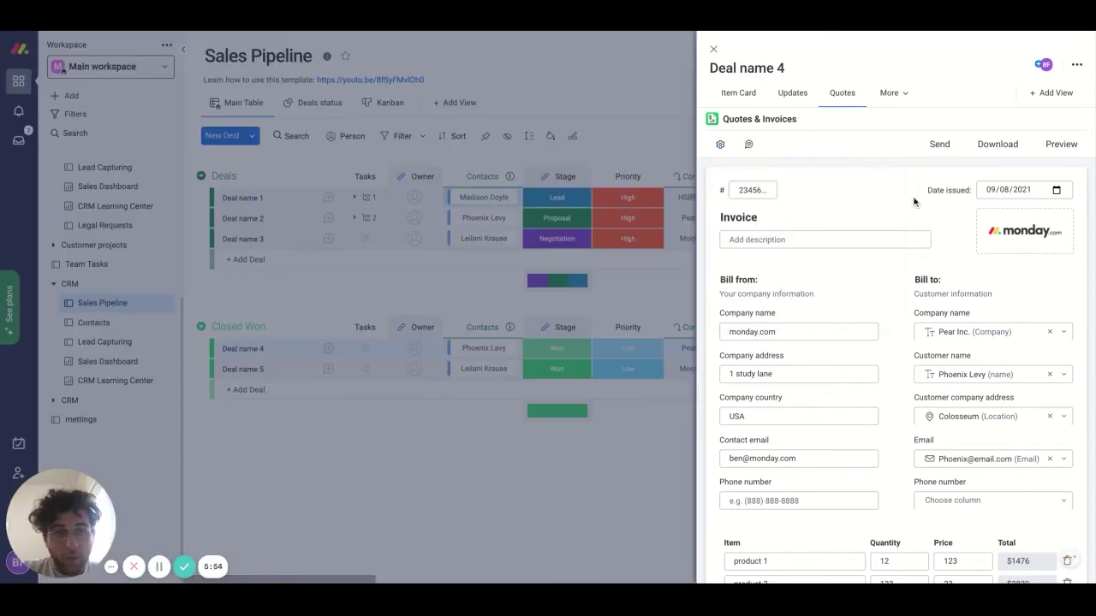
scroll(897, 378, "down", 3)
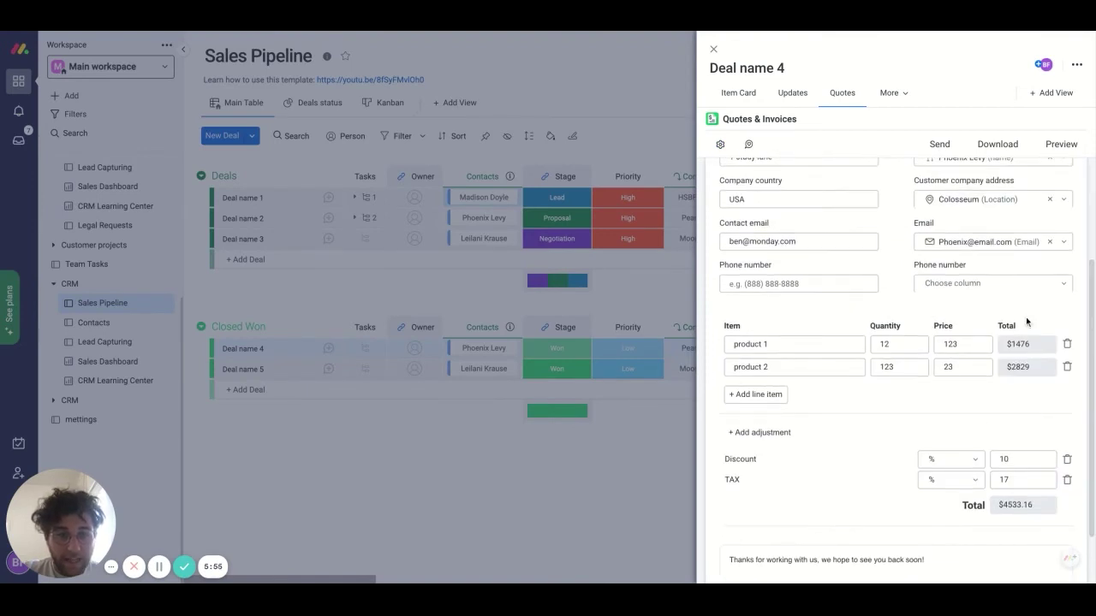
scroll(1007, 468, "up", 3)
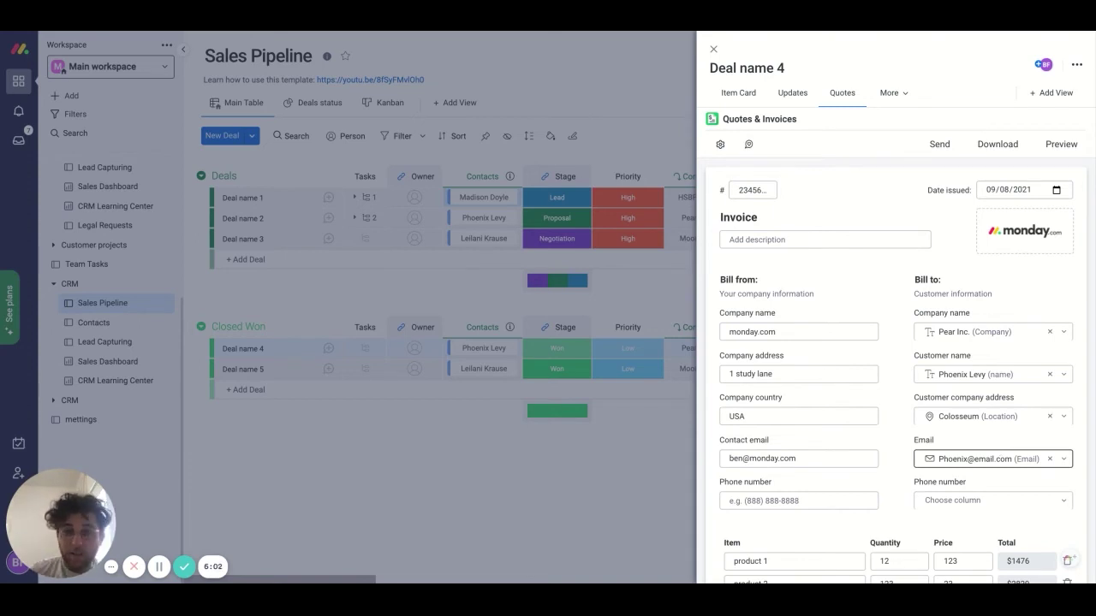
scroll(994, 454, "down", 4)
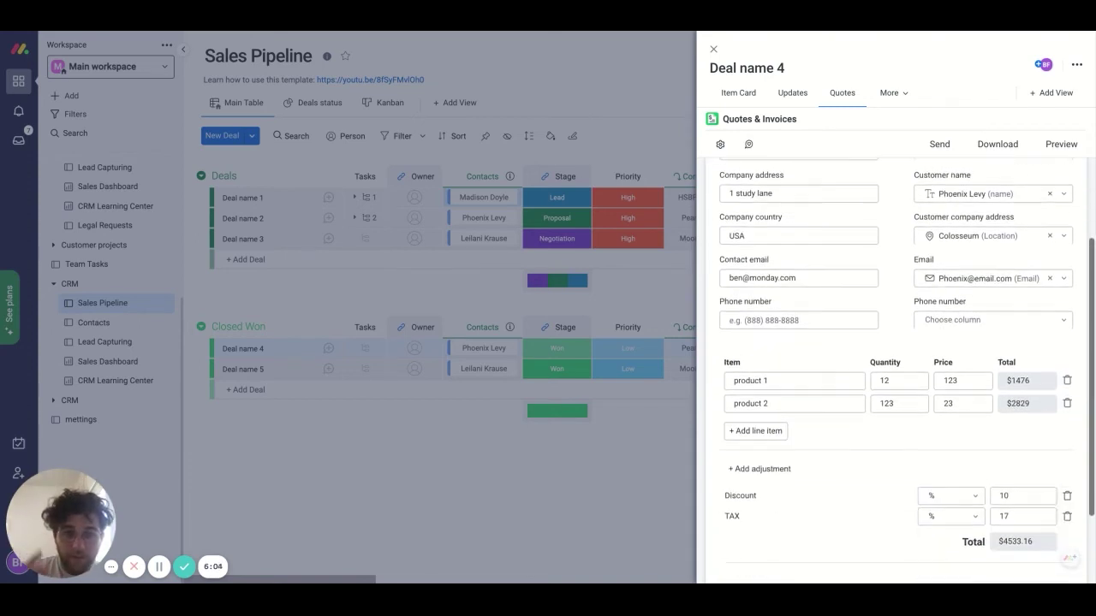
scroll(894, 369, "up", 4)
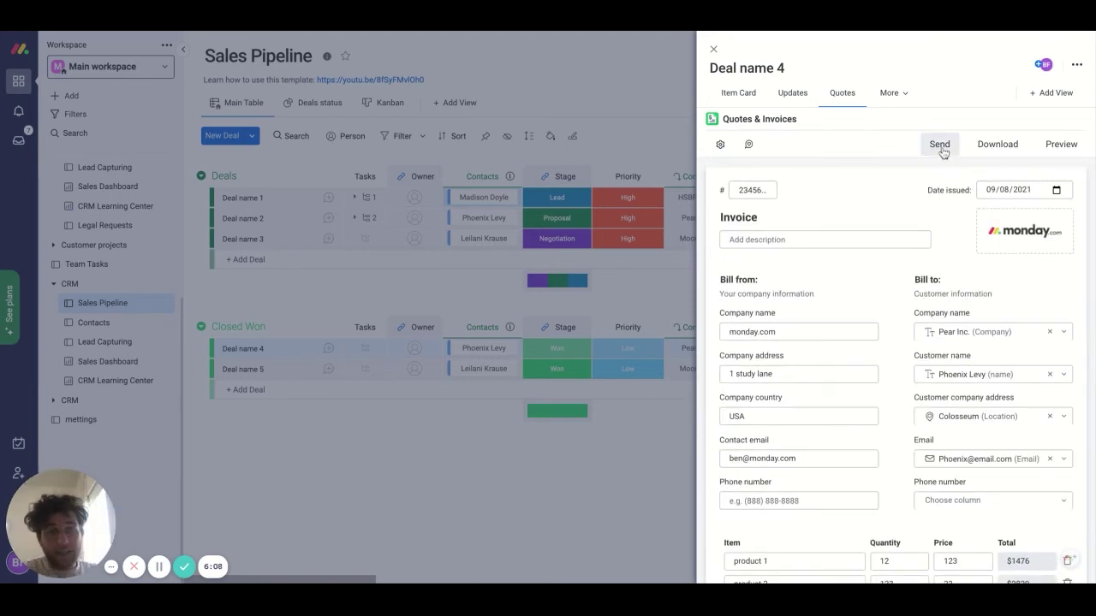
left_click(1064, 150)
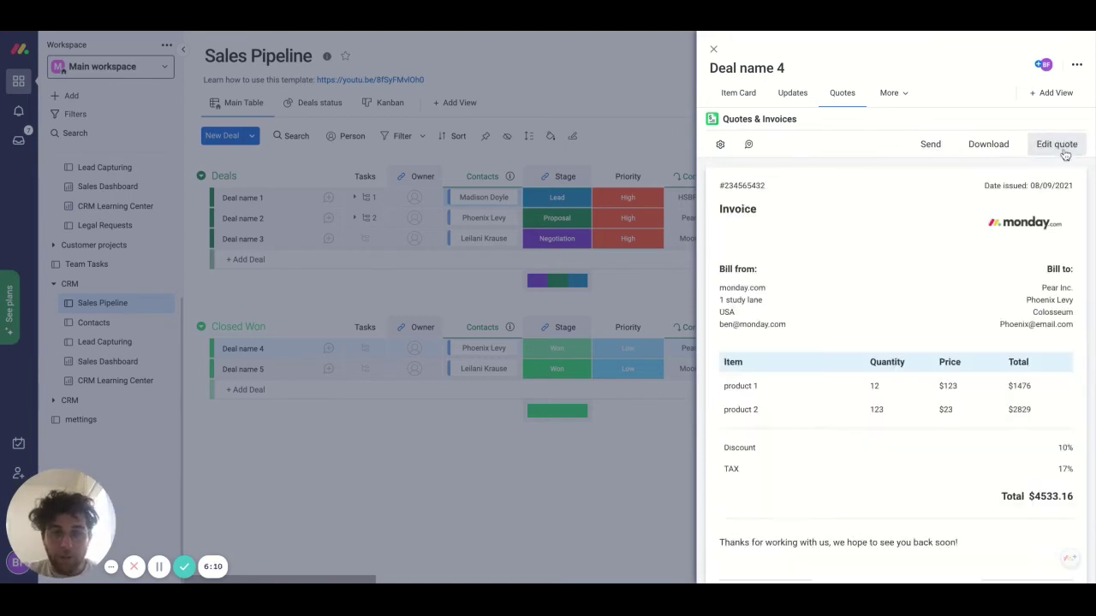
scroll(925, 384, "down", 1)
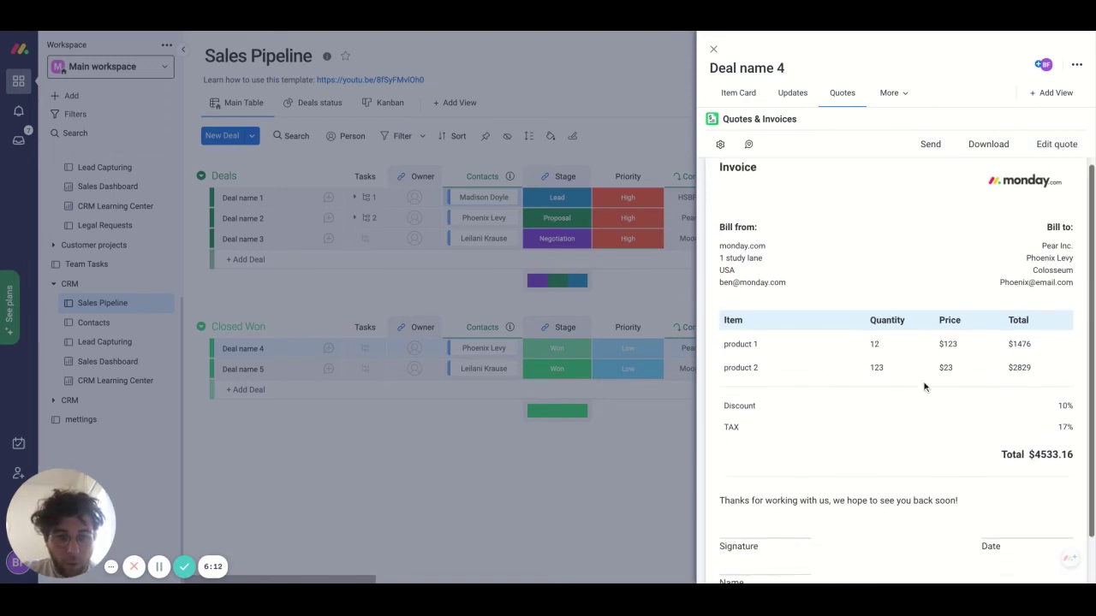
scroll(925, 387, "down", 1)
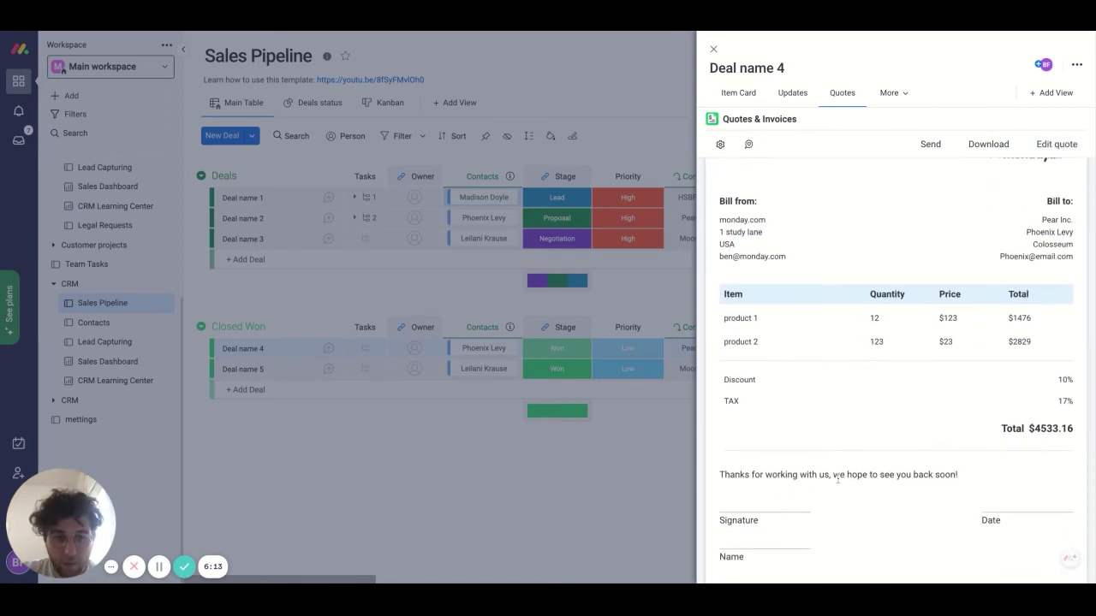
scroll(922, 483, "down", 1)
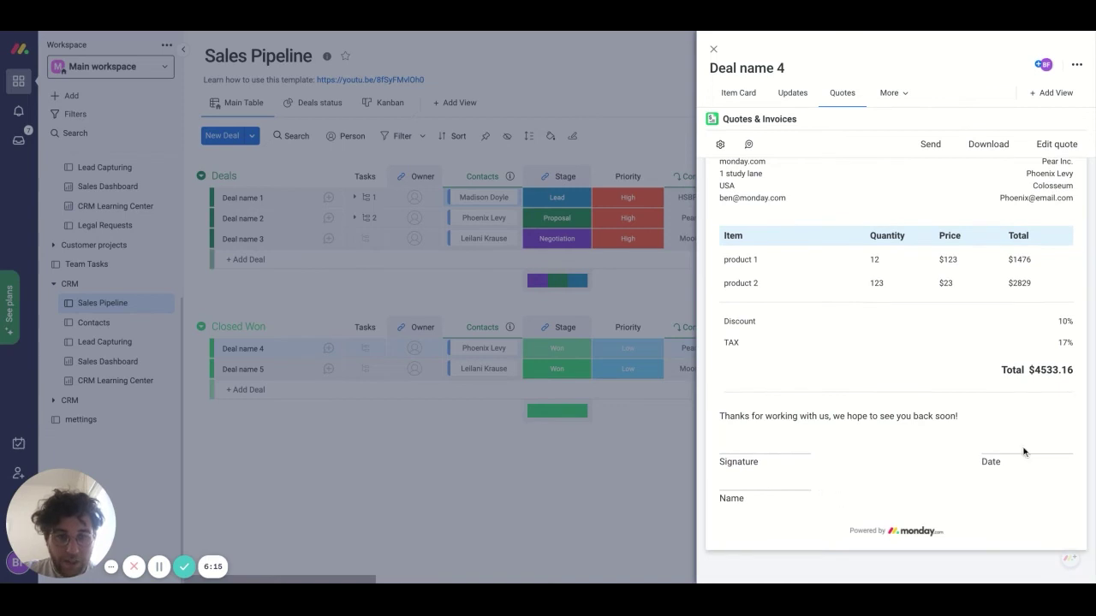
scroll(1021, 455, "up", 1)
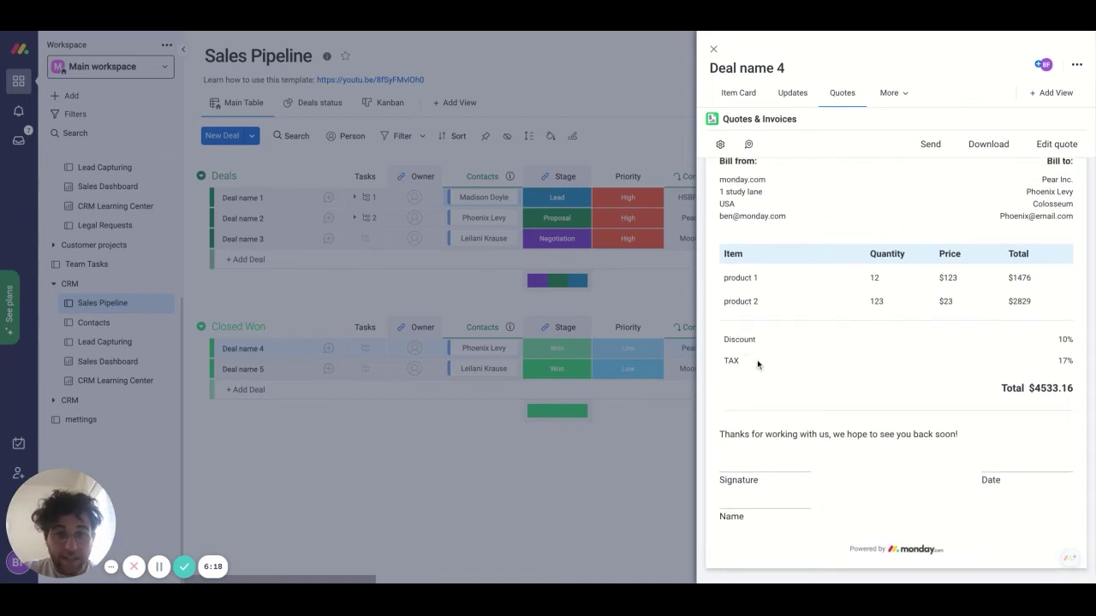
scroll(757, 359, "up", 2)
left_click_drag(737, 280, 726, 254)
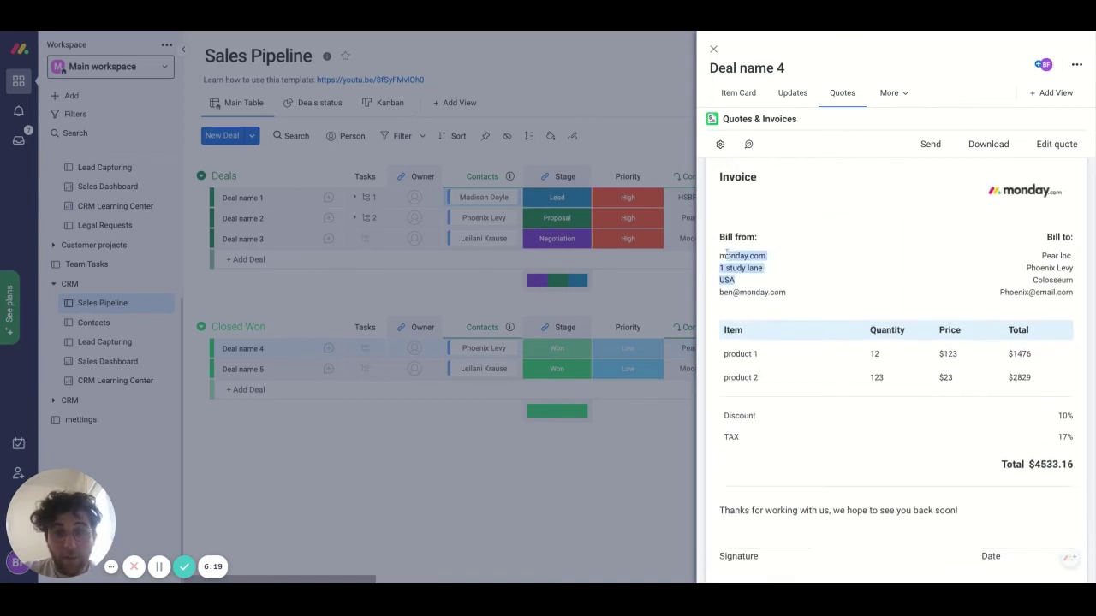
left_click_drag(1039, 250, 1075, 282)
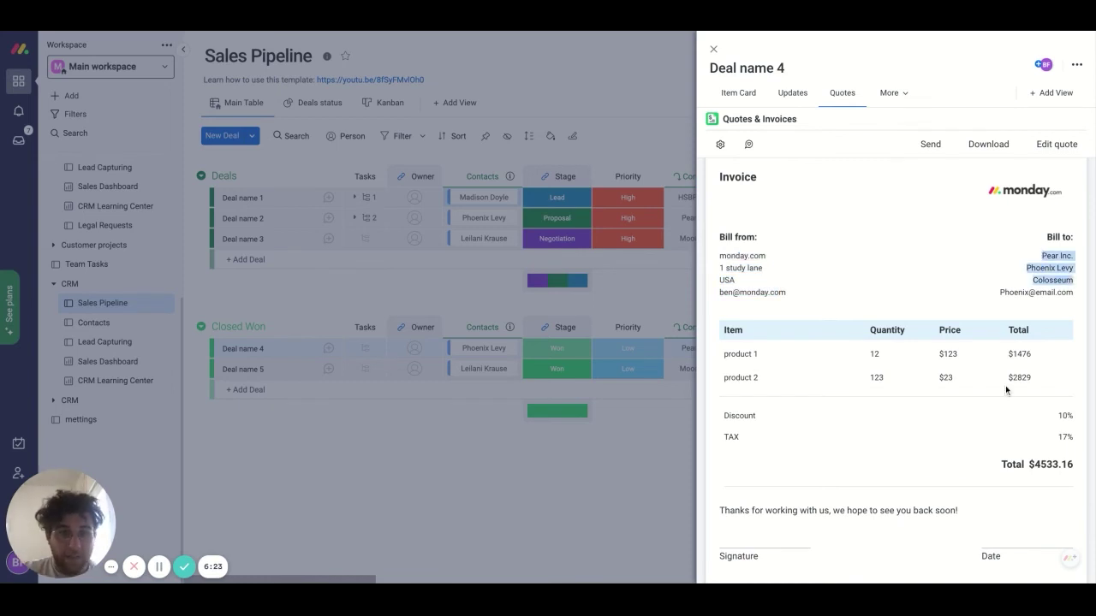
scroll(1006, 390, "up", 1)
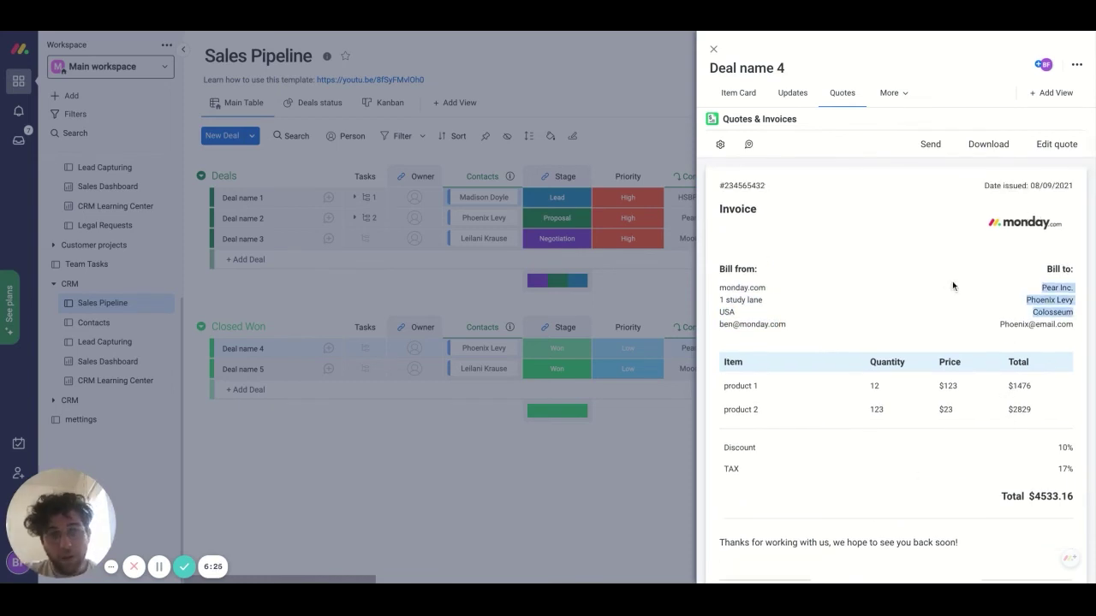
left_click(1055, 144)
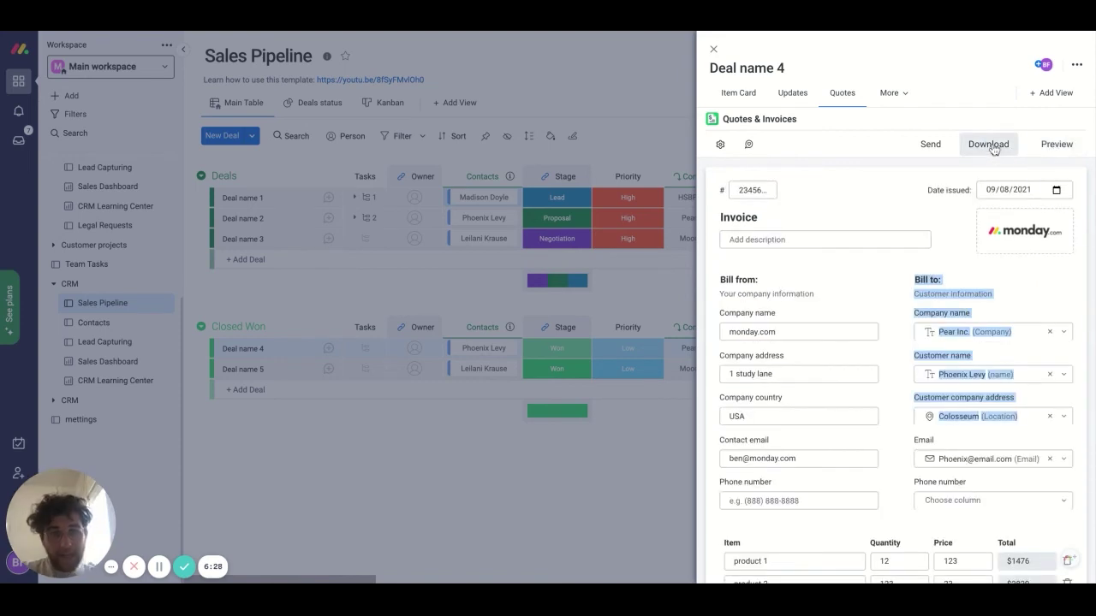
- Copy the Deal name 4 invoice's document link from the Send dialog, then close the dialog
left_click(926, 144)
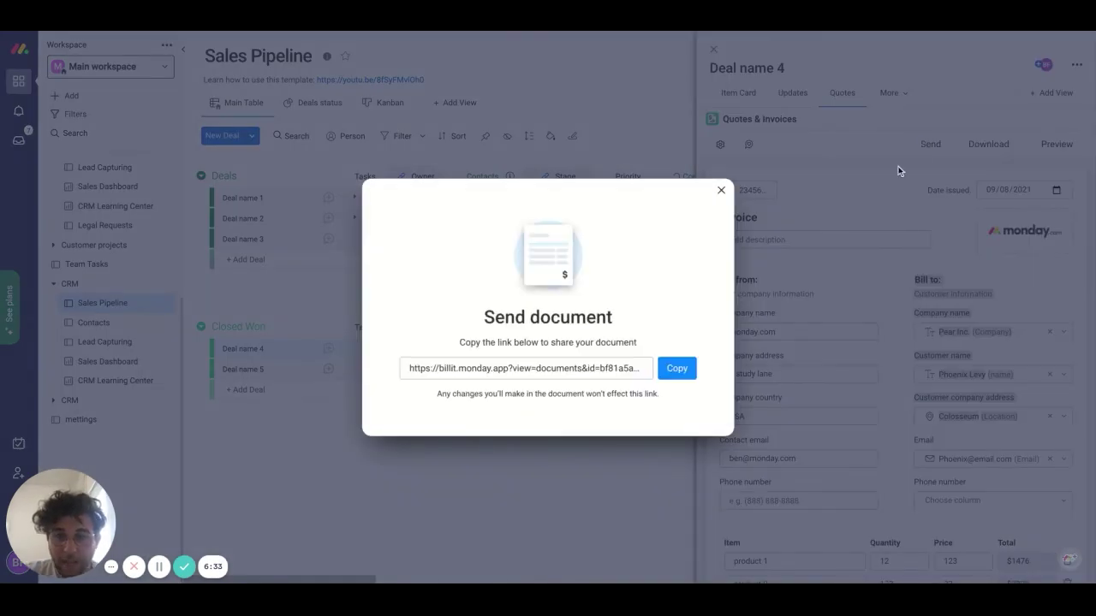
left_click(668, 370)
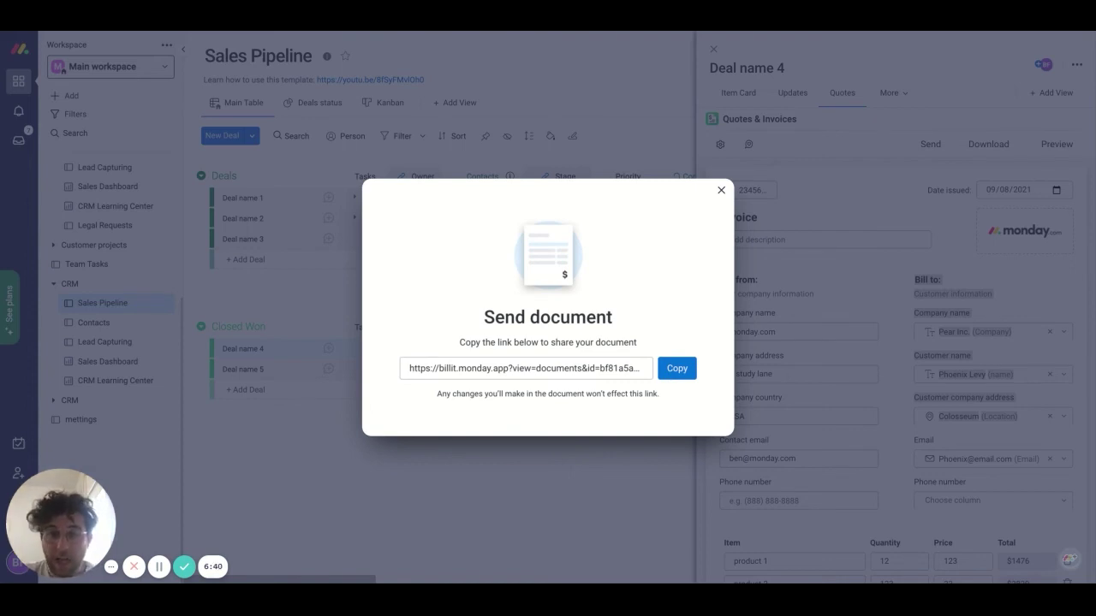
left_click(721, 191)
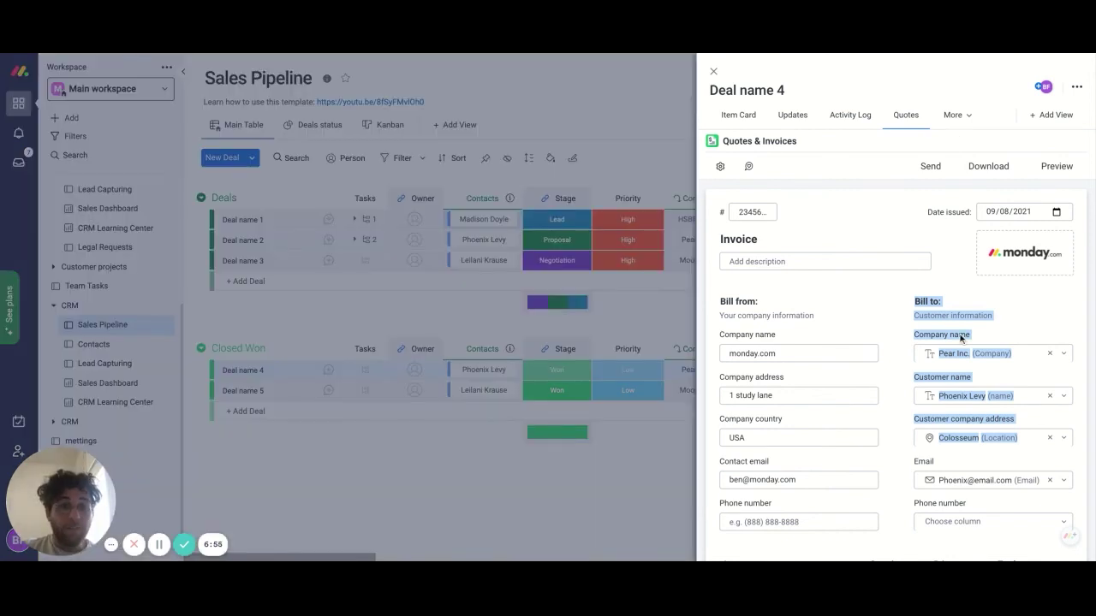
left_click(890, 343)
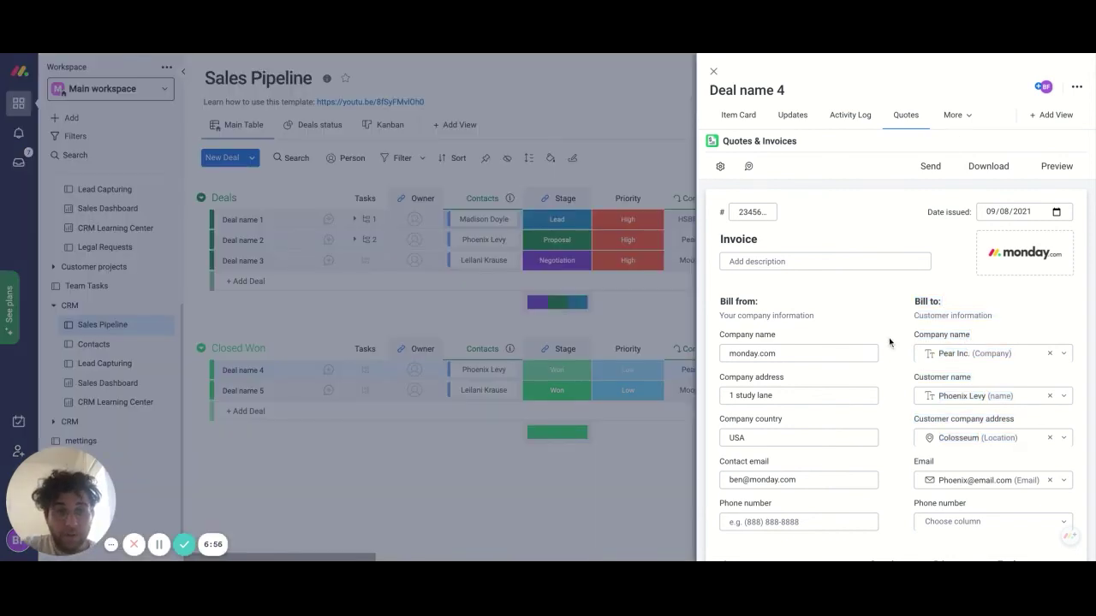
scroll(890, 343, "down", 5)
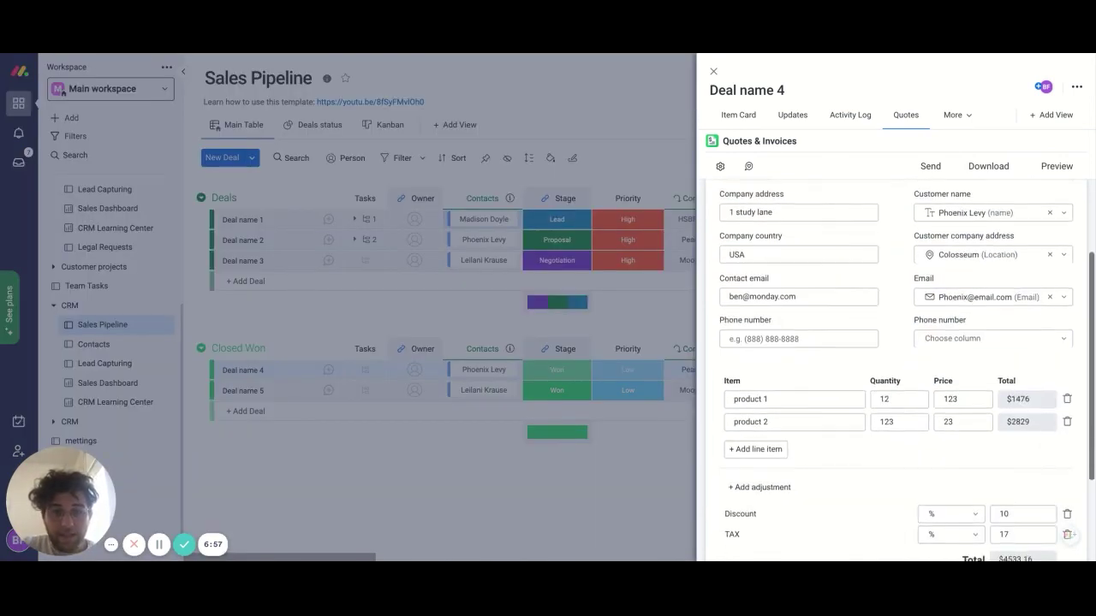
scroll(889, 342, "down", 2)
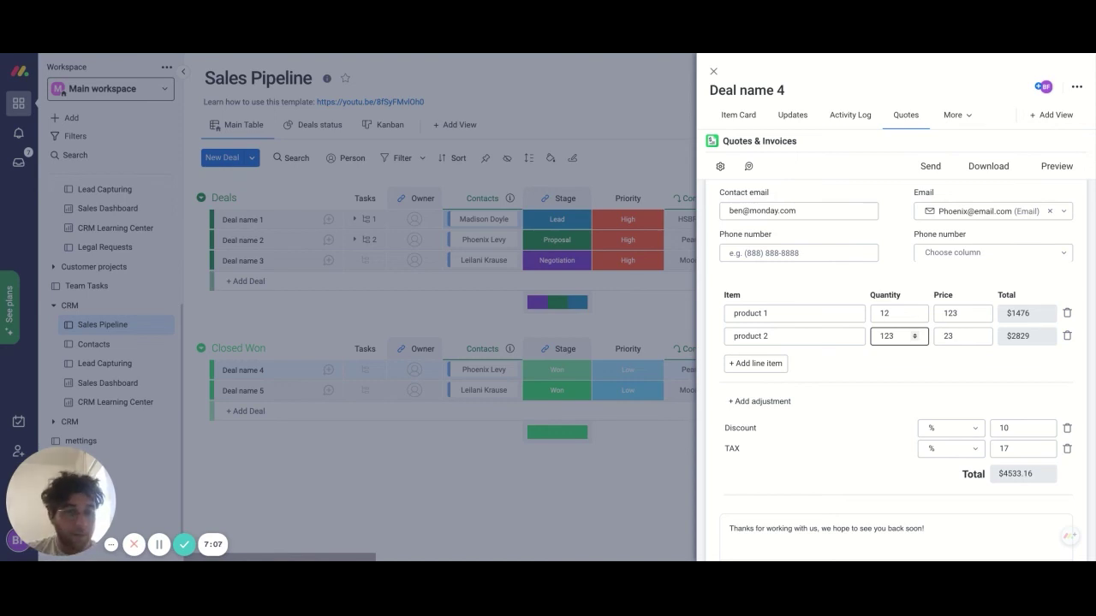
scroll(765, 450, "up", 3)
scroll(765, 451, "down", 3)
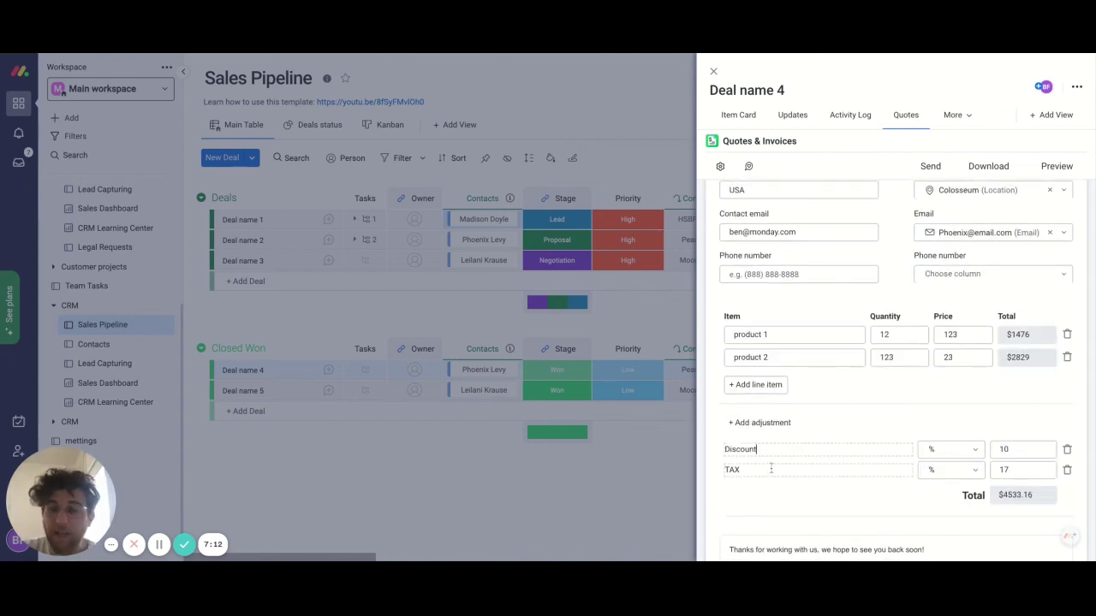
scroll(770, 468, "up", 5)
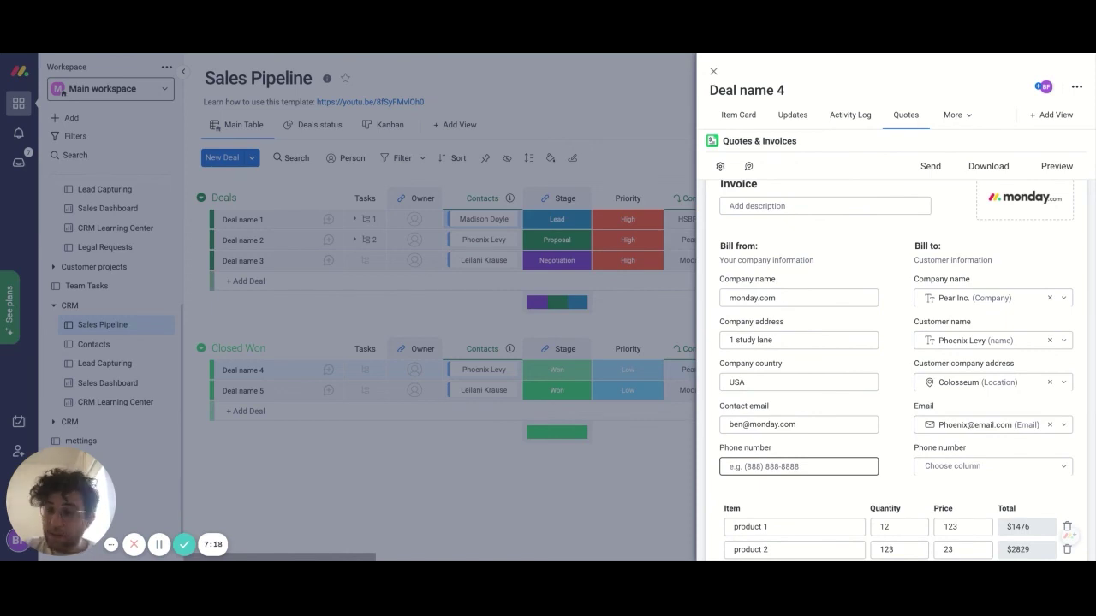
scroll(802, 423, "up", 2)
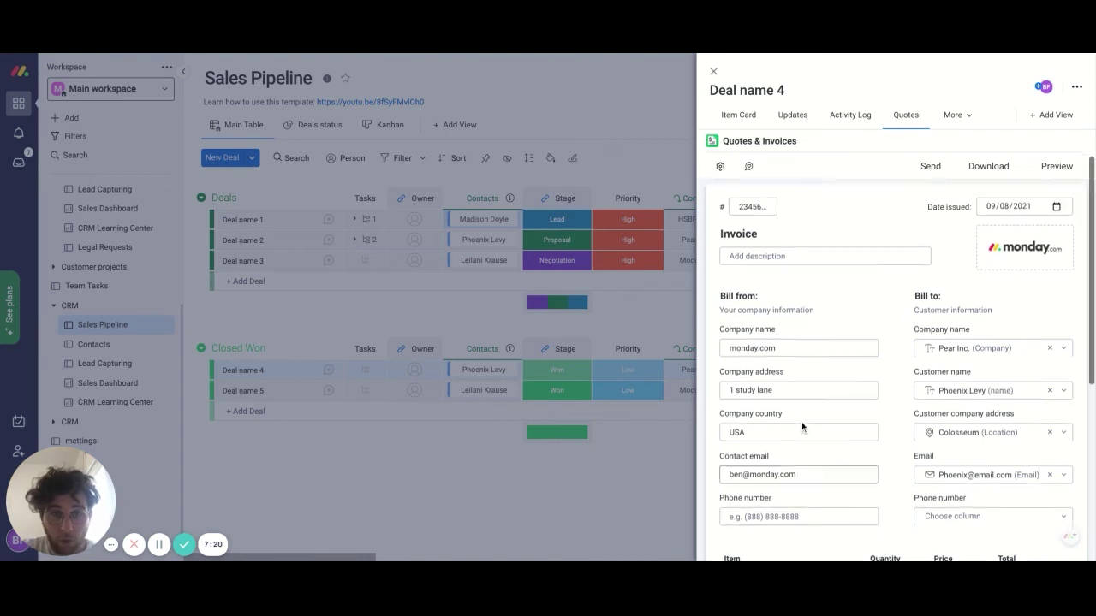